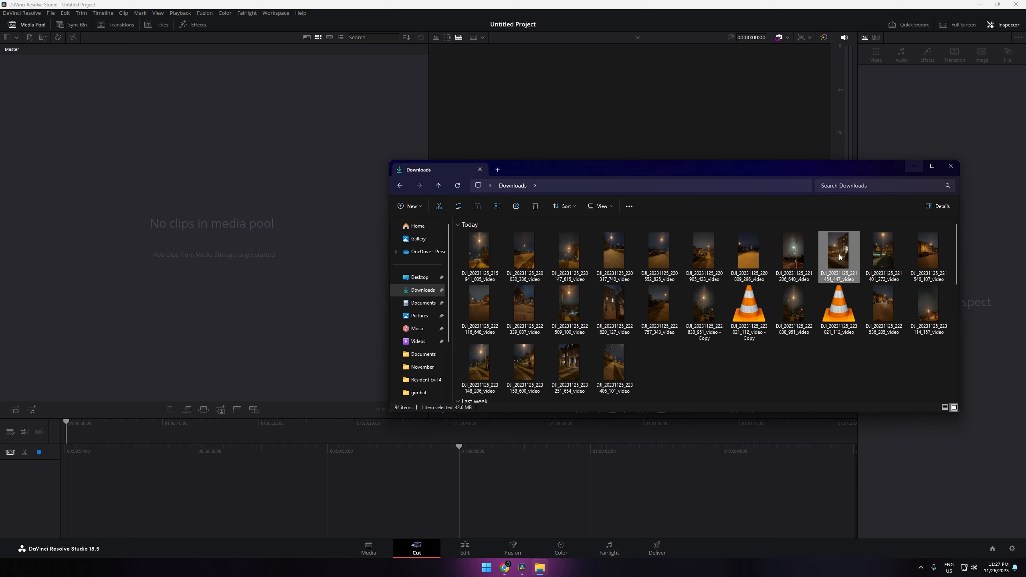
- Import the clip DJI_20231125_221454_447_video from the Downloads folder and place it on a new timeline
{"action": "left_click_drag", "start_coordinate": [839, 257], "coordinate": [148, 205]}
{"action": "left_click", "coordinate": [582, 324]}
{"action": "left_click", "coordinate": [914, 166]}
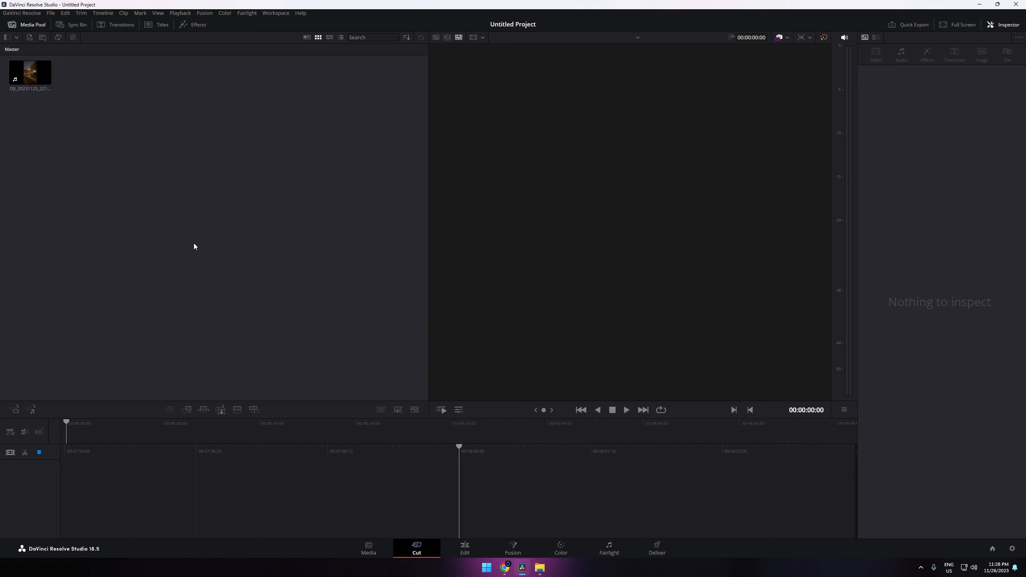
{"action": "left_click", "coordinate": [35, 78]}
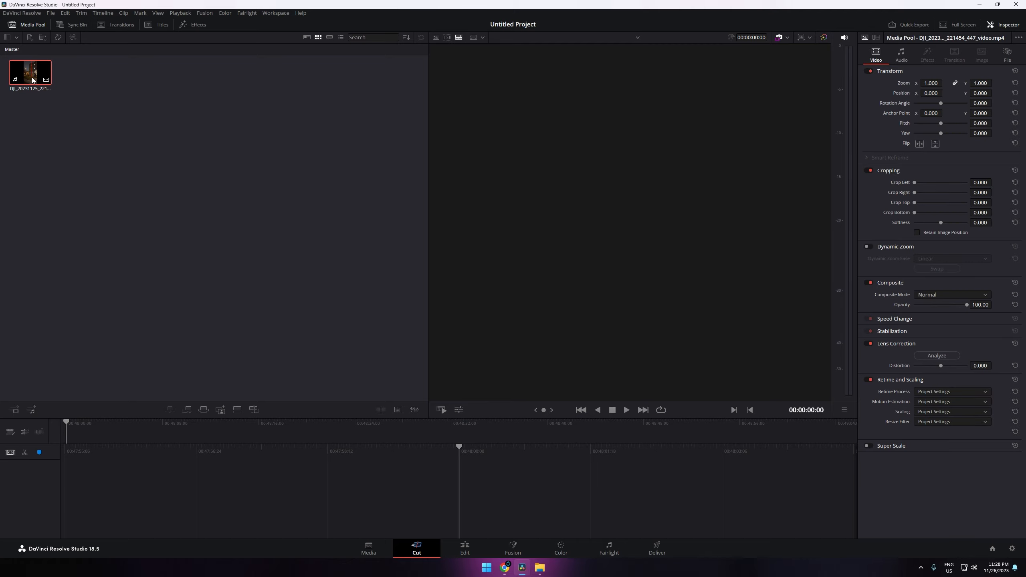
{"action": "left_click_drag", "start_coordinate": [32, 77], "coordinate": [139, 432]}
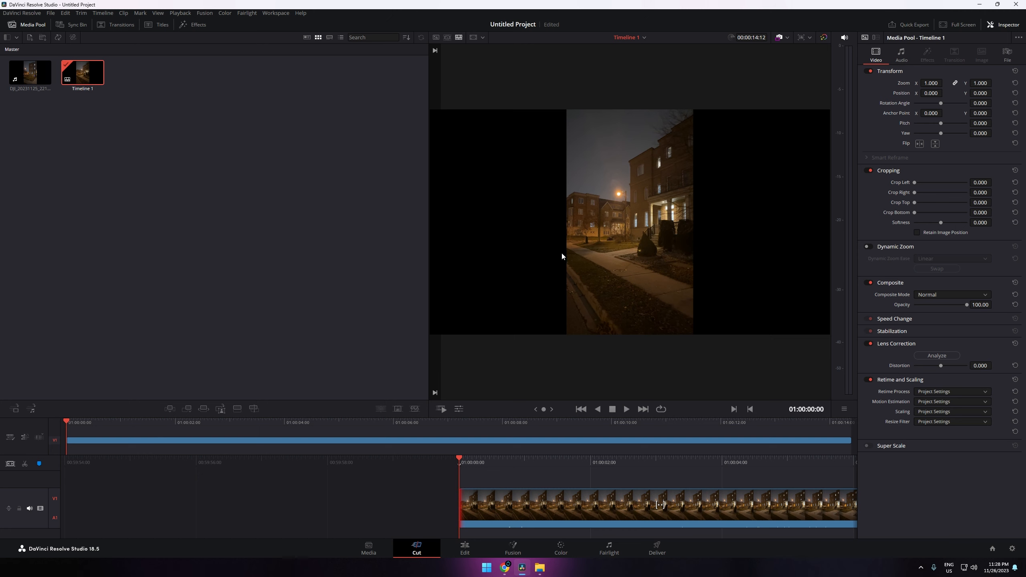
- Enable vertical resolution for the 1920 x 1080 HD timeline in the project settings and save them
{"action": "left_click", "coordinate": [1012, 549]}
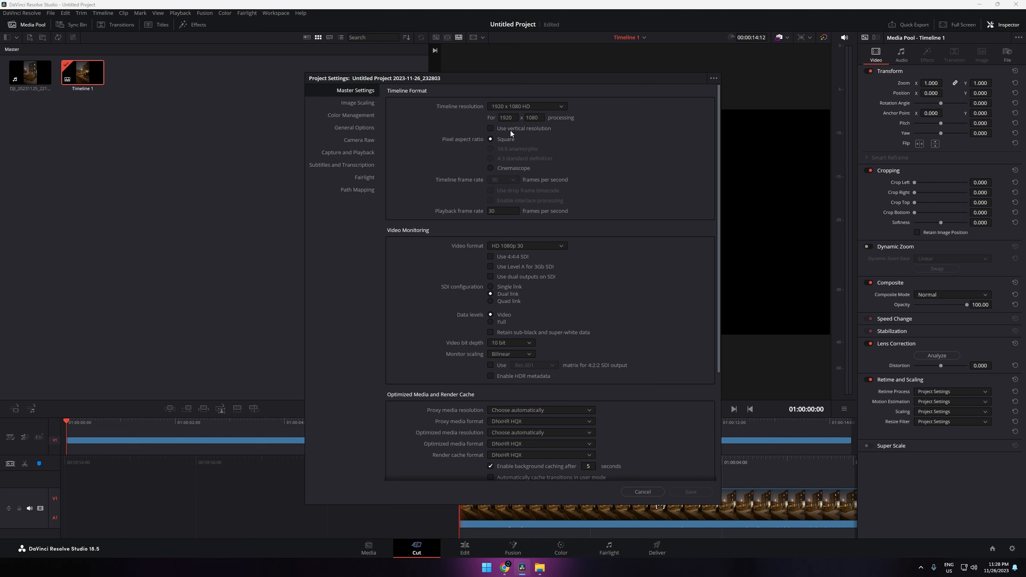
{"action": "left_click", "coordinate": [490, 128]}
{"action": "left_click", "coordinate": [691, 491]}
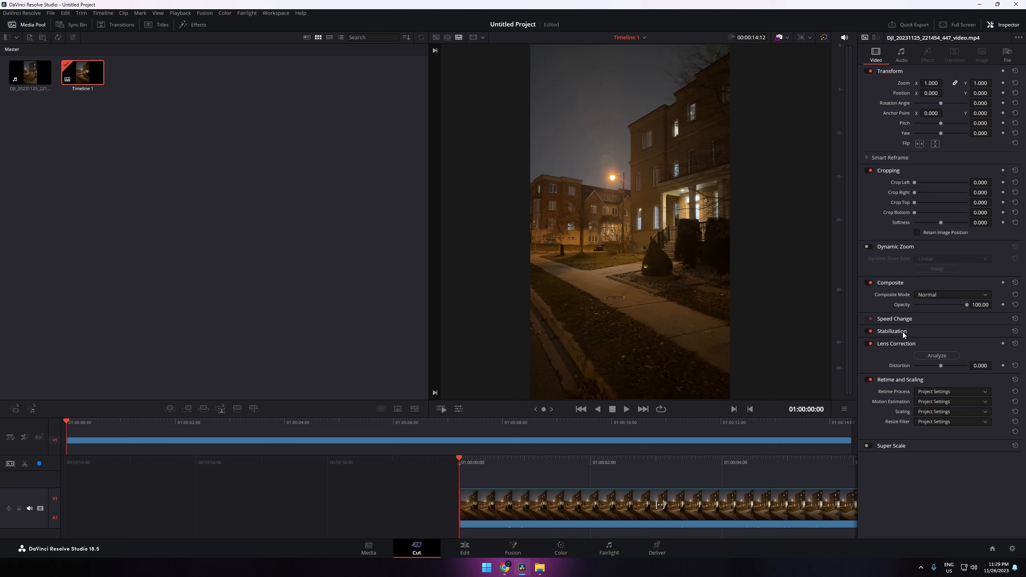
- Stabilize the clip using Perspective mode with zoom enabled, and play it back to check it
{"action": "left_click", "coordinate": [939, 334]}
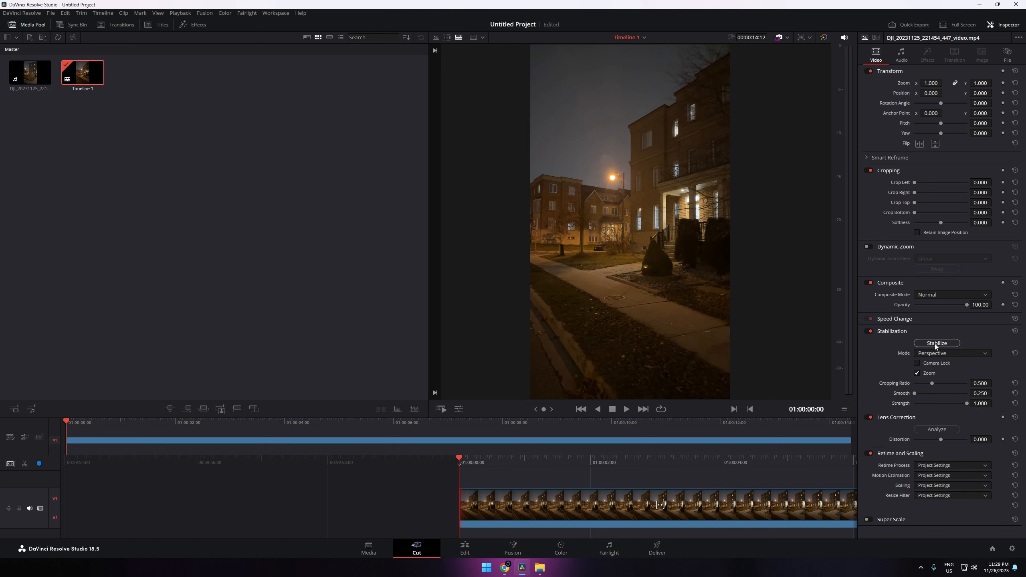
{"action": "left_click", "coordinate": [935, 343]}
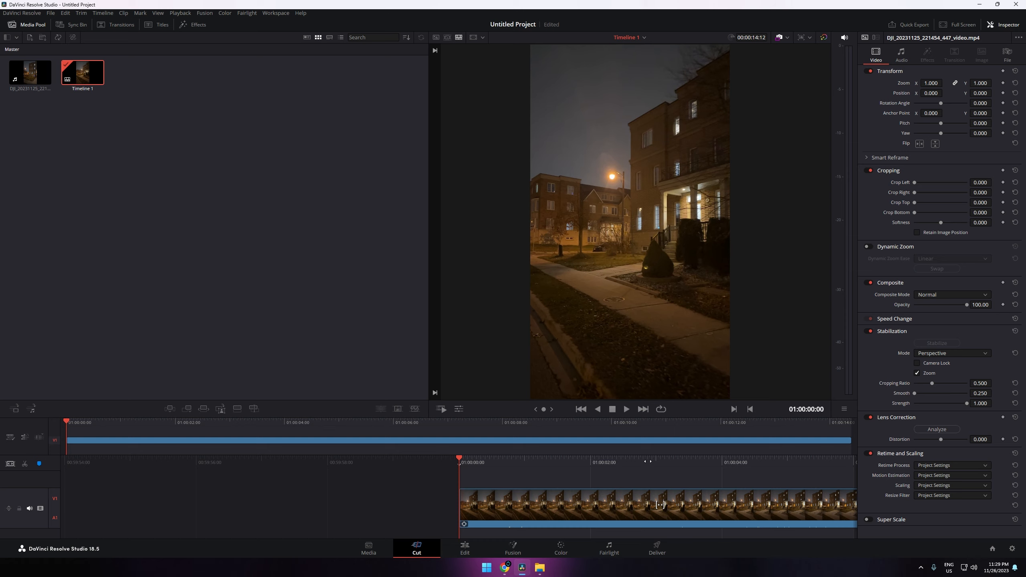
{"action": "key", "text": "space"}
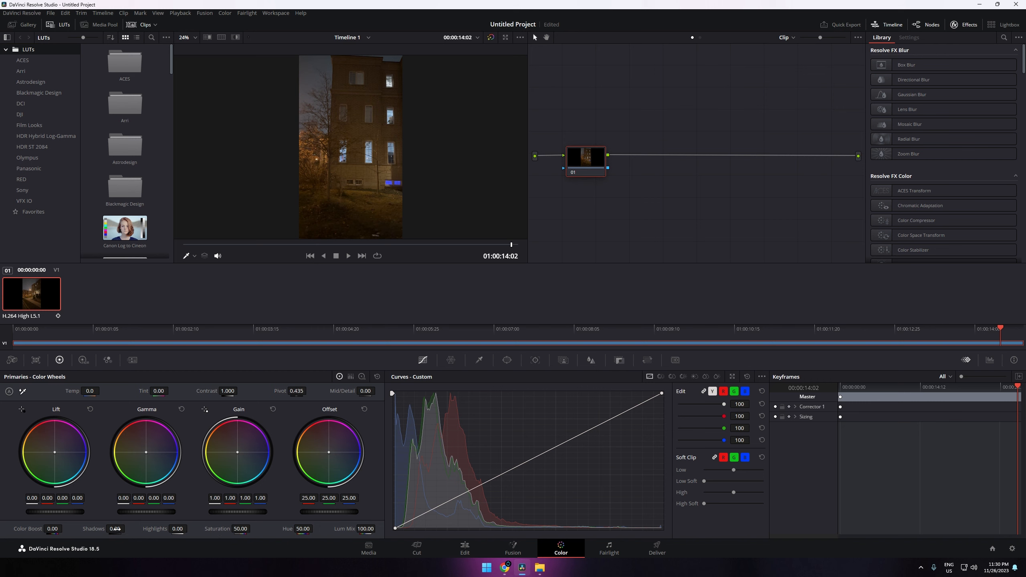
- Set the first node's shadows to -51.50, temperature to -2730, color boost to 28.50 and saturation to 41.80
{"action": "left_click_drag", "start_coordinate": [115, 528], "coordinate": [76, 529]}
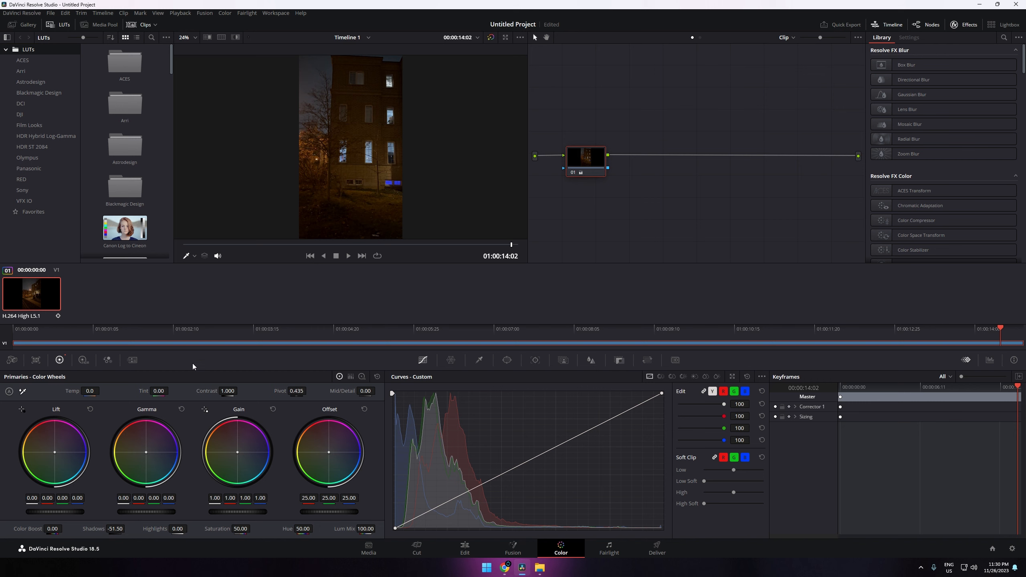
{"action": "left_click_drag", "start_coordinate": [90, 391], "coordinate": [77, 391]}
{"action": "left_click_drag", "start_coordinate": [52, 529], "coordinate": [60, 530]}
{"action": "left_click_drag", "start_coordinate": [52, 529], "coordinate": [56, 530]}
{"action": "left_click_drag", "start_coordinate": [239, 530], "coordinate": [226, 529]}
- Set the first node's highlights to 24.50, contrast to 1.036 and midtone detail to 21.50
{"action": "mouse_move", "coordinate": [177, 529]}
{"action": "left_mouse_down"}
{"action": "mouse_move", "coordinate": [190, 529]}
{"action": "mouse_move", "coordinate": [171, 539]}
{"action": "left_mouse_up"}
{"action": "left_click_drag", "start_coordinate": [177, 531], "coordinate": [190, 528]}
{"action": "left_click_drag", "start_coordinate": [221, 391], "coordinate": [240, 390]}
{"action": "left_click_drag", "start_coordinate": [365, 391], "coordinate": [369, 391]}
- Fine-tune the color wheels: offset RGB to 18.45, 26.08, 23.30, gain RGB to 1.04, 0.99, 0.97, gamma blue to 0.03, lift red to -0.01
{"action": "left_click_drag", "start_coordinate": [328, 455], "coordinate": [328, 453]}
{"action": "left_click_drag", "start_coordinate": [328, 456], "coordinate": [328, 453]}
{"action": "left_click_drag", "start_coordinate": [238, 452], "coordinate": [237, 451]}
{"action": "left_click_drag", "start_coordinate": [146, 451], "coordinate": [146, 452]}
{"action": "left_click_drag", "start_coordinate": [144, 450], "coordinate": [146, 452]}
{"action": "left_click_drag", "start_coordinate": [148, 454], "coordinate": [149, 453]}
{"action": "left_click_drag", "start_coordinate": [55, 456], "coordinate": [54, 452]}
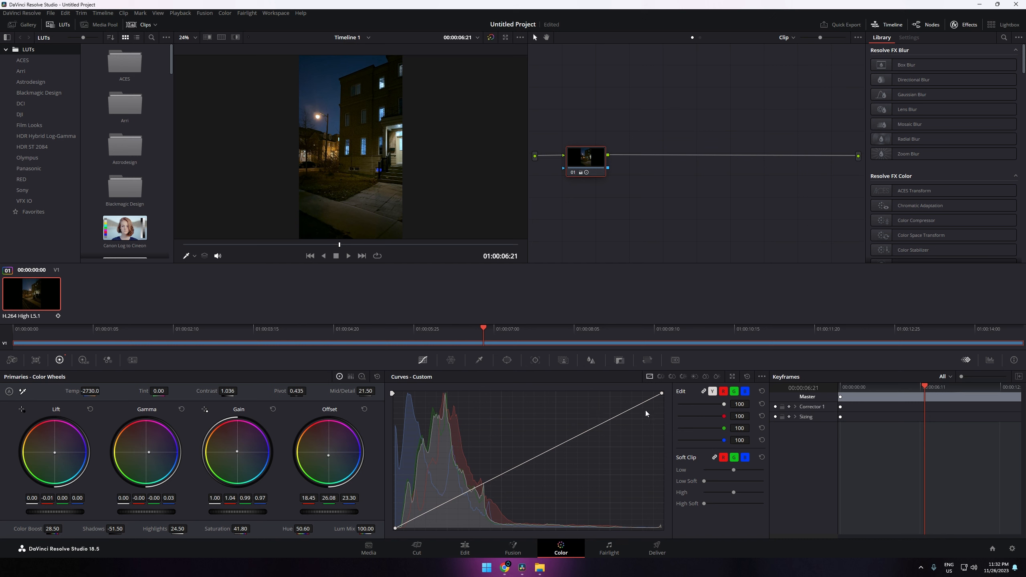
- Add a point in the shadow range of the linked custom curve and pull it slightly down
{"action": "left_click_drag", "start_coordinate": [446, 503], "coordinate": [446, 509]}
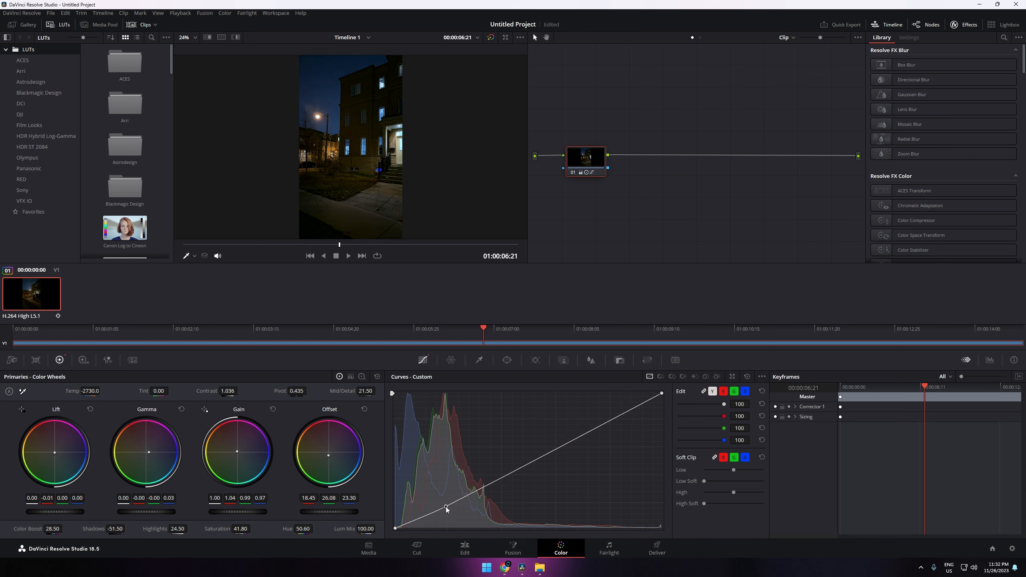
{"action": "left_click_drag", "start_coordinate": [447, 510], "coordinate": [447, 510]}
{"action": "left_click_drag", "start_coordinate": [447, 509], "coordinate": [447, 511]}
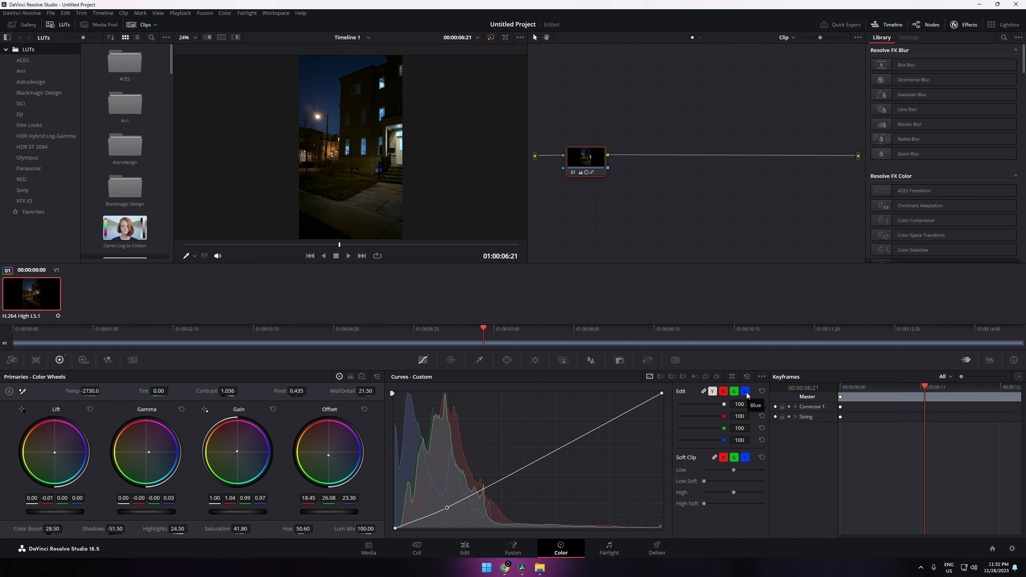
- Raise the blue channel curve in the shadows and lower midtones, and pull the red channel curve slightly down there
{"action": "left_click", "coordinate": [746, 393]}
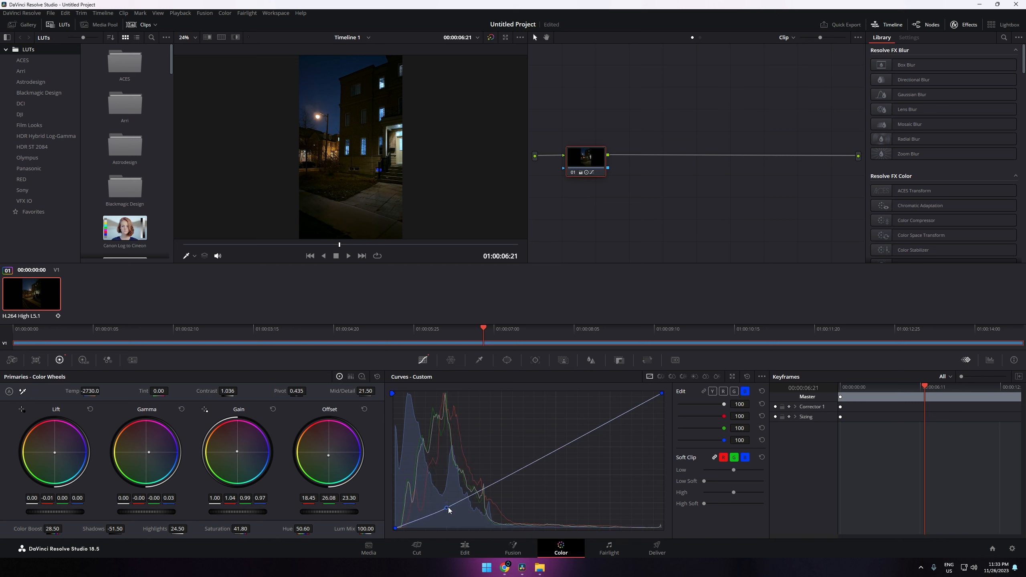
{"action": "left_click_drag", "start_coordinate": [451, 499], "coordinate": [458, 478]}
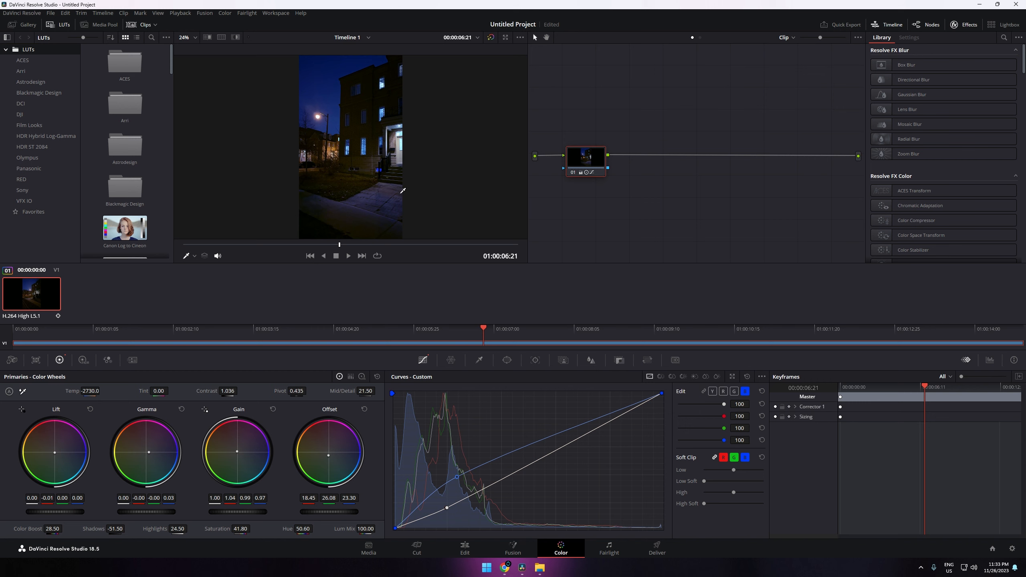
{"action": "left_click", "coordinate": [723, 391]}
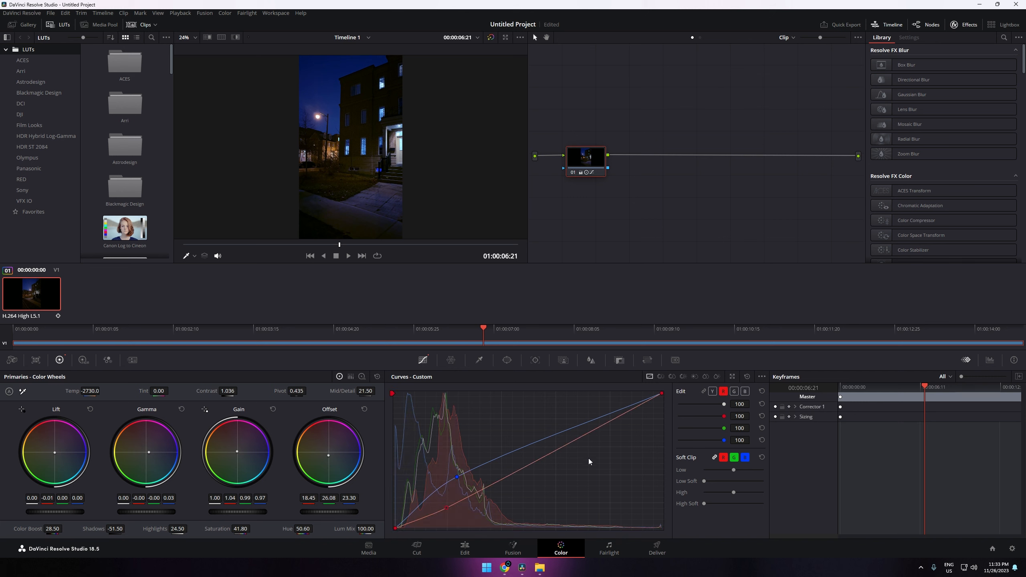
{"action": "left_click_drag", "start_coordinate": [447, 507], "coordinate": [445, 519]}
{"action": "left_click_drag", "start_coordinate": [445, 520], "coordinate": [442, 515]}
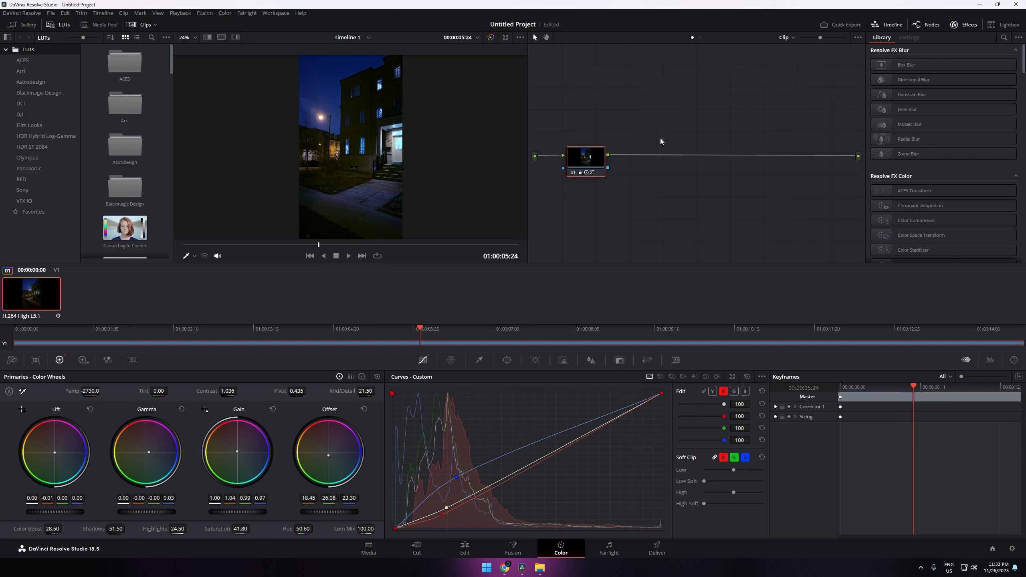
- Add a serial node after node 01
{"action": "left_click_drag", "start_coordinate": [583, 154], "coordinate": [578, 155]}
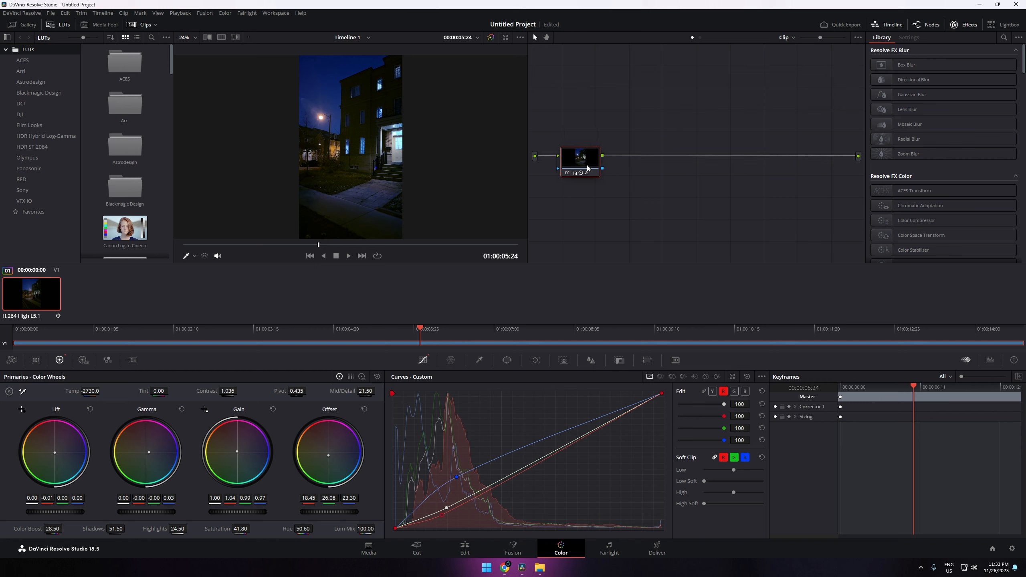
{"action": "right_click", "coordinate": [588, 169]}
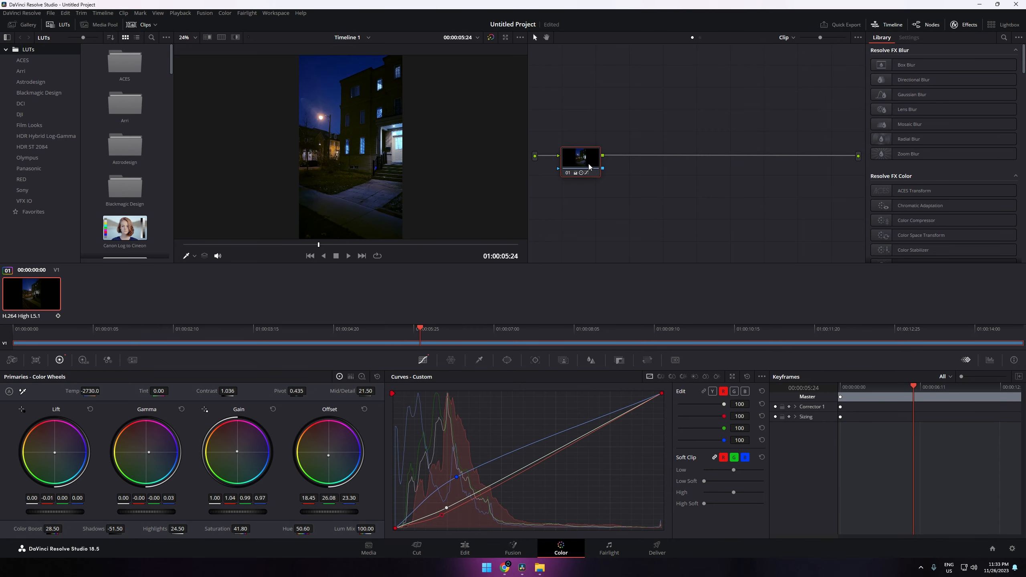
{"action": "right_click", "coordinate": [589, 165]}
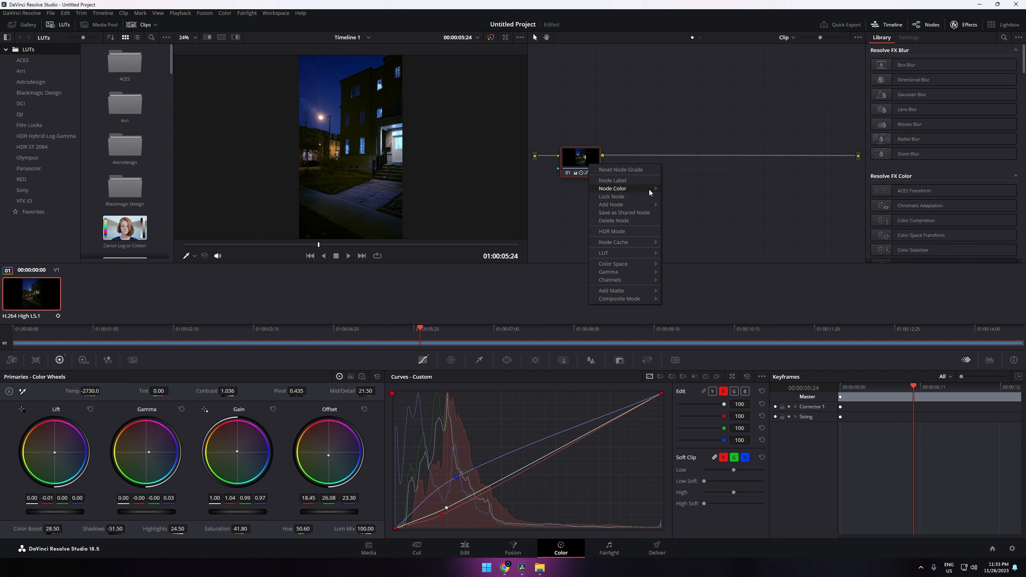
{"action": "mouse_move", "coordinate": [645, 205]}
{"action": "left_click", "coordinate": [679, 205]}
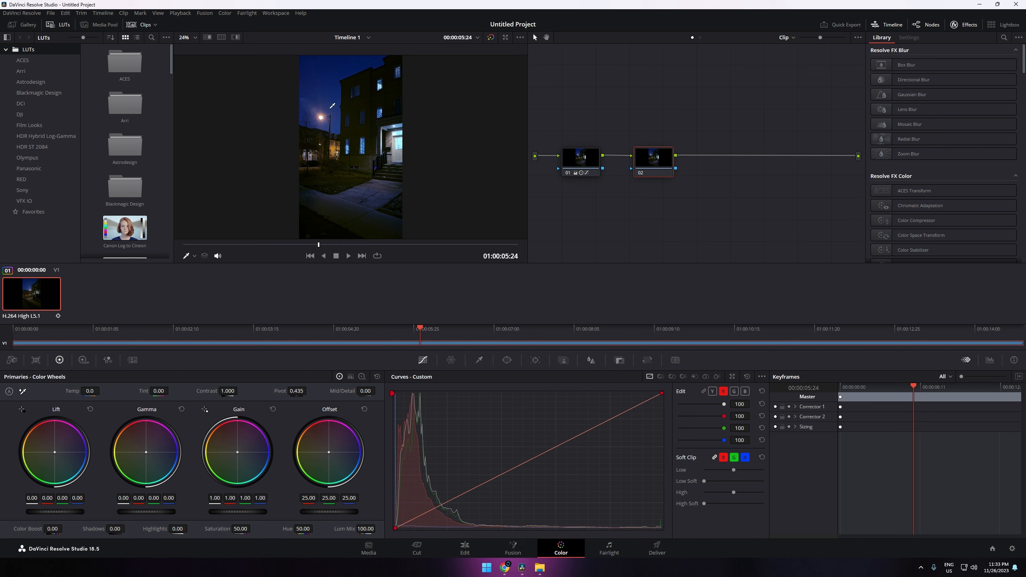
- Search the effects library for "halat" and apply the Halation effect to node 02
{"action": "left_click", "coordinate": [1004, 37]}
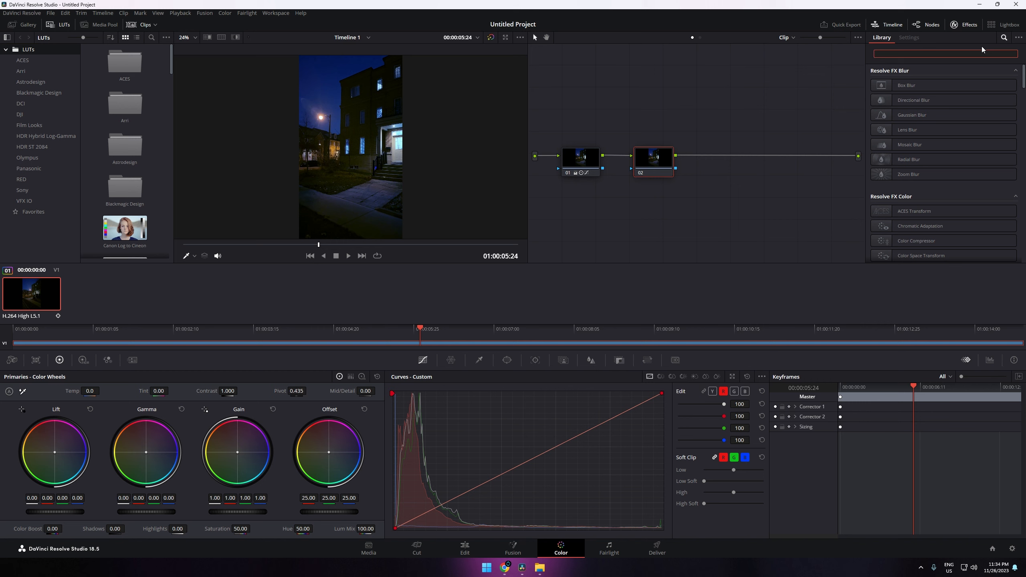
{"action": "type", "text": "halat"}
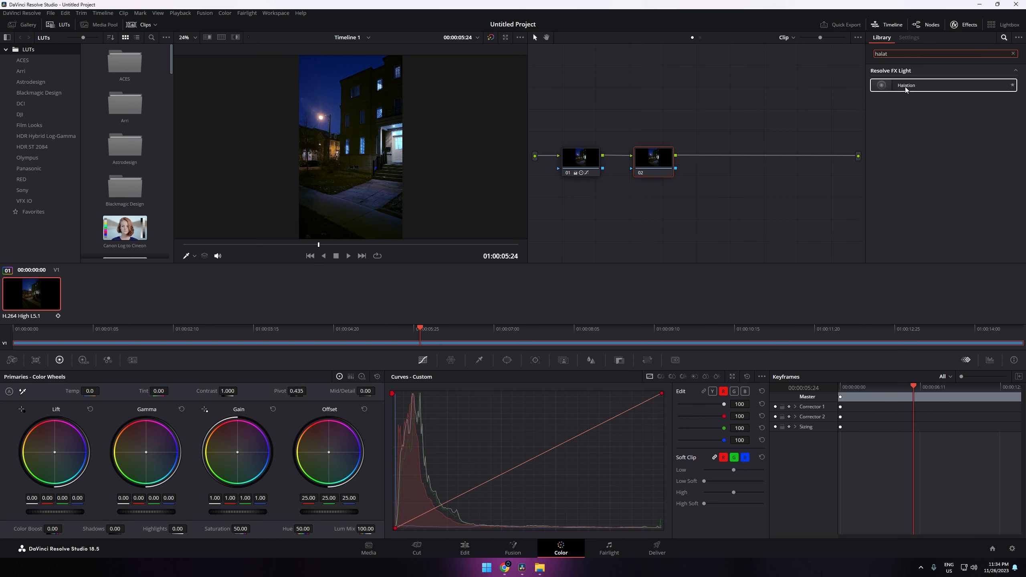
{"action": "left_click_drag", "start_coordinate": [904, 86], "coordinate": [649, 162]}
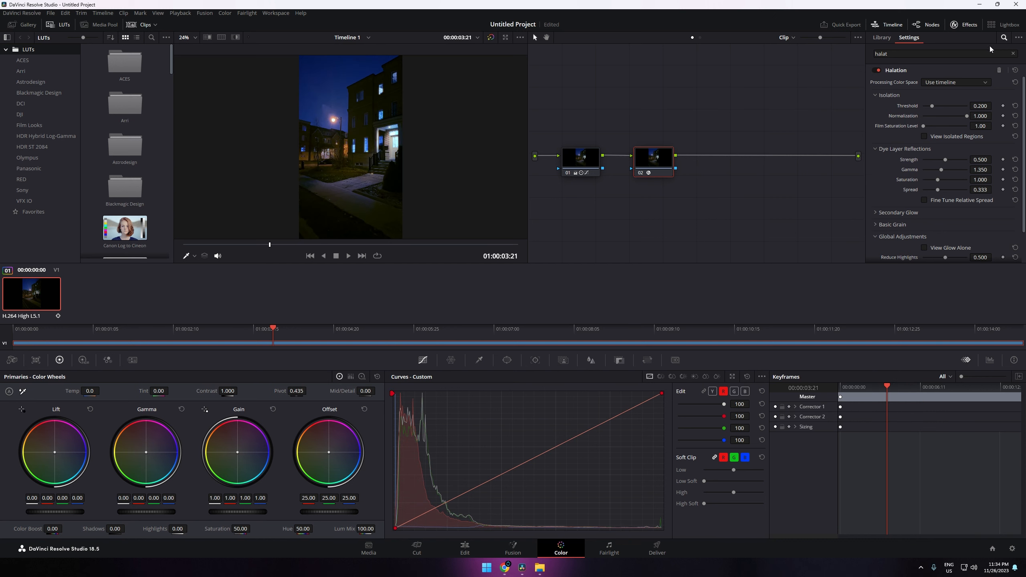
- Set Halation threshold to 0.275, normalization 0.909, film saturation level 2.90, and dye layer strength 0.394, gamma 0.868, saturation 1.064, spread 0.569
{"action": "left_click_drag", "start_coordinate": [932, 106], "coordinate": [973, 119]}
{"action": "left_click_drag", "start_coordinate": [924, 127], "coordinate": [944, 130]}
{"action": "left_click_drag", "start_coordinate": [942, 161], "coordinate": [931, 160]}
{"action": "left_click_drag", "start_coordinate": [931, 169], "coordinate": [940, 191]}
{"action": "left_click_drag", "start_coordinate": [949, 194], "coordinate": [945, 192]}
{"action": "left_click_drag", "start_coordinate": [931, 178], "coordinate": [925, 180]}
- Set the Halation secondary glow to strength 0.101, gamma 0.816 and spread 0.238, and check the basic grain options
{"action": "left_click", "coordinate": [899, 213]}
{"action": "left_click_drag", "start_coordinate": [923, 223], "coordinate": [928, 224]}
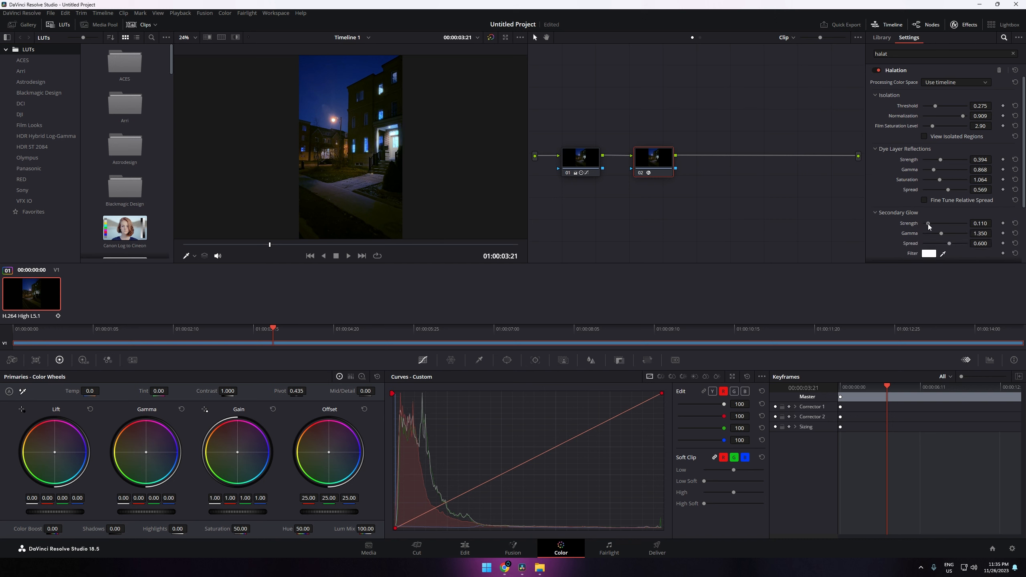
{"action": "mouse_move", "coordinate": [941, 234]}
{"action": "left_mouse_down"}
{"action": "mouse_move", "coordinate": [925, 232]}
{"action": "mouse_move", "coordinate": [936, 234]}
{"action": "mouse_move", "coordinate": [922, 244]}
{"action": "mouse_move", "coordinate": [933, 244]}
{"action": "left_mouse_up"}
{"action": "scroll", "coordinate": [1015, 242], "scroll_direction": "down", "scroll_amount": 4}
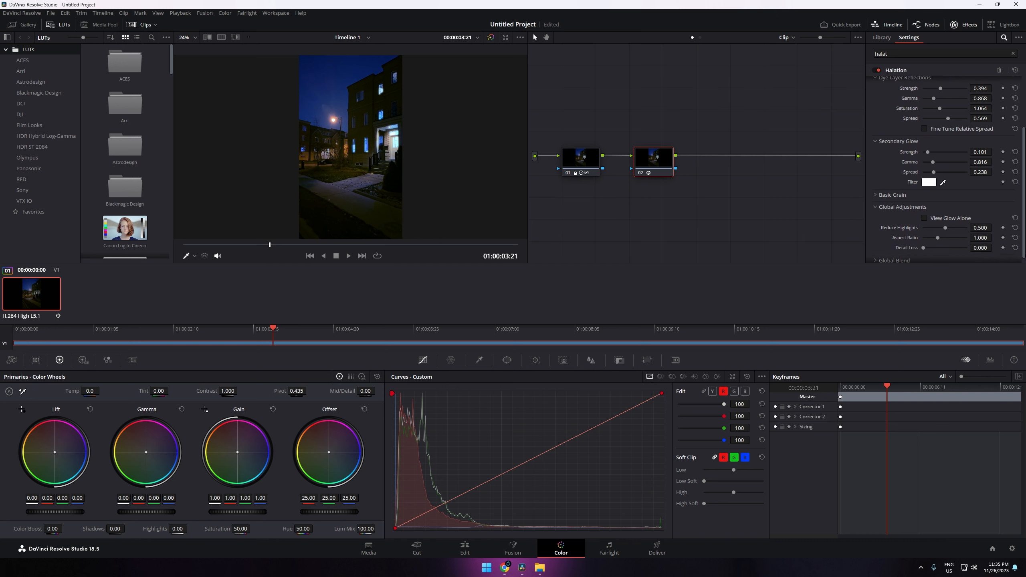
{"action": "left_click", "coordinate": [886, 196]}
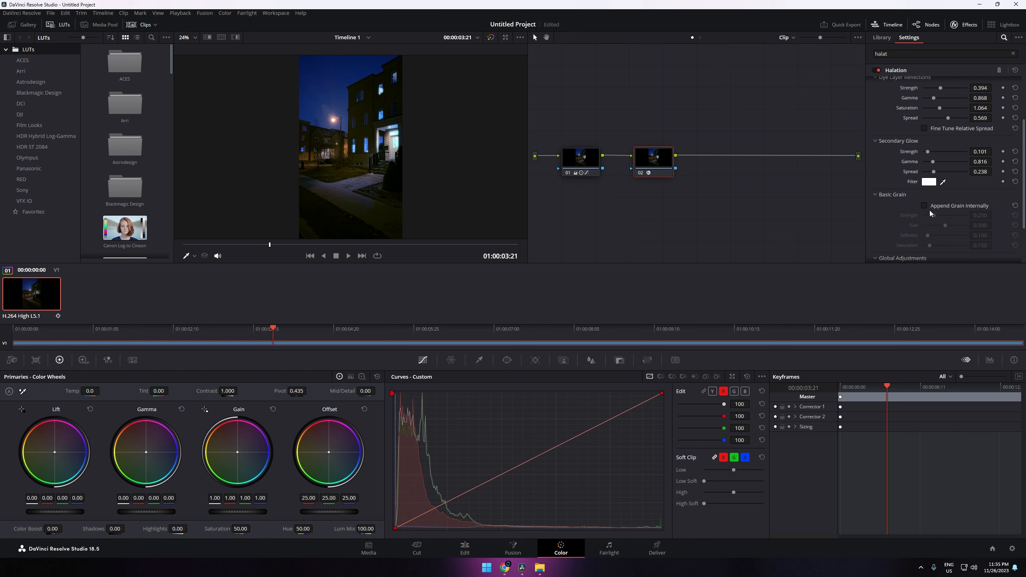
{"action": "left_click", "coordinate": [889, 195]}
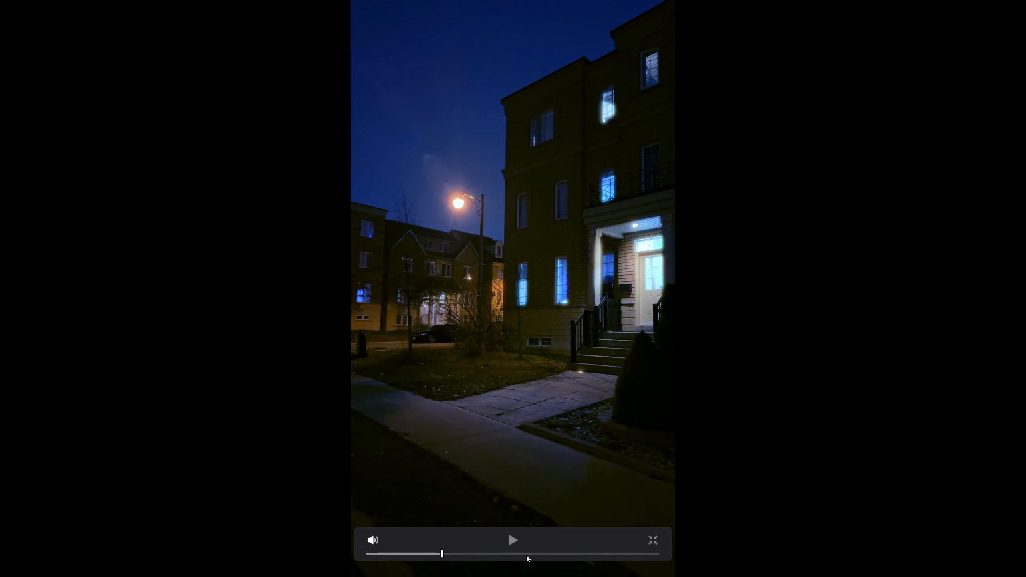
- Play back part of the graded clip in full screen, and return to the grading view
{"action": "left_click", "coordinate": [513, 544]}
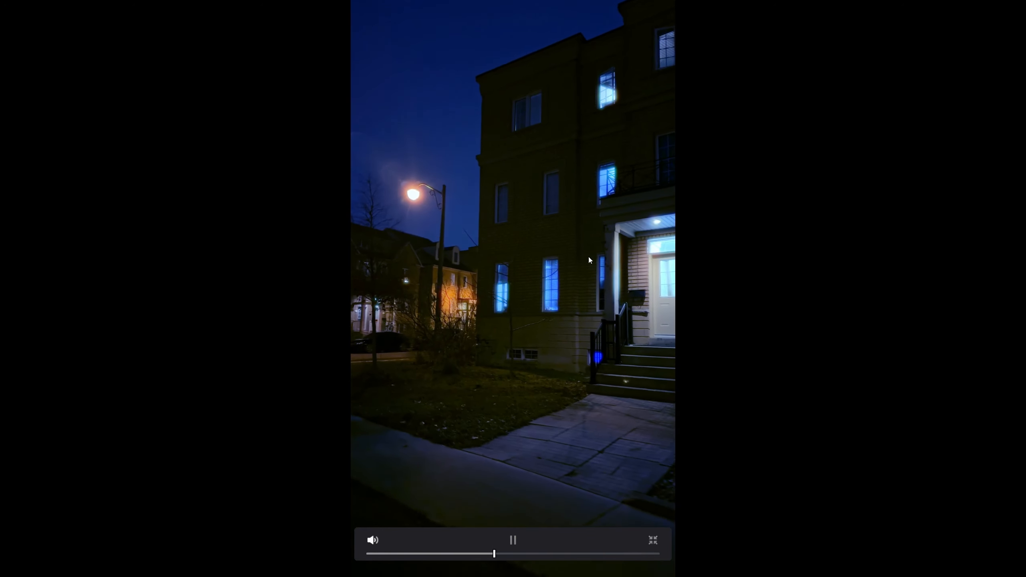
{"action": "left_click", "coordinate": [513, 540]}
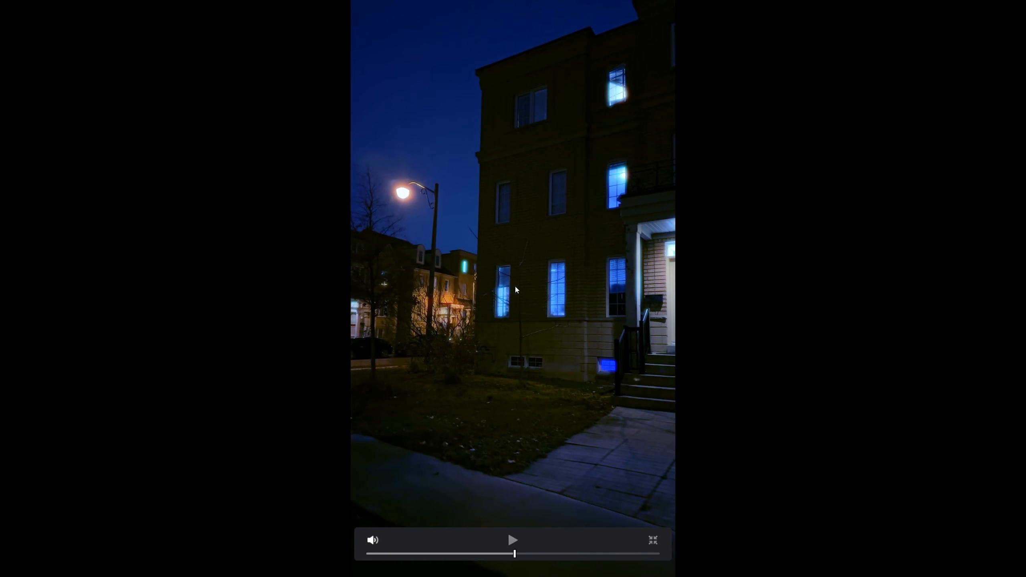
{"action": "key", "text": "Escape"}
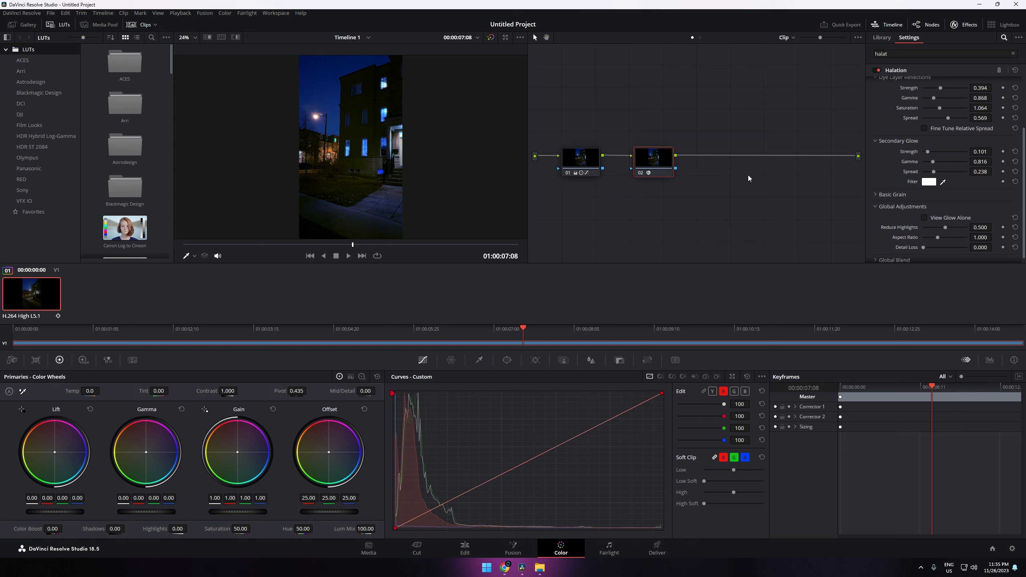
- Move node 02 closer to node 01 and add a serial node after it
{"action": "left_click_drag", "start_coordinate": [655, 158], "coordinate": [642, 159]}
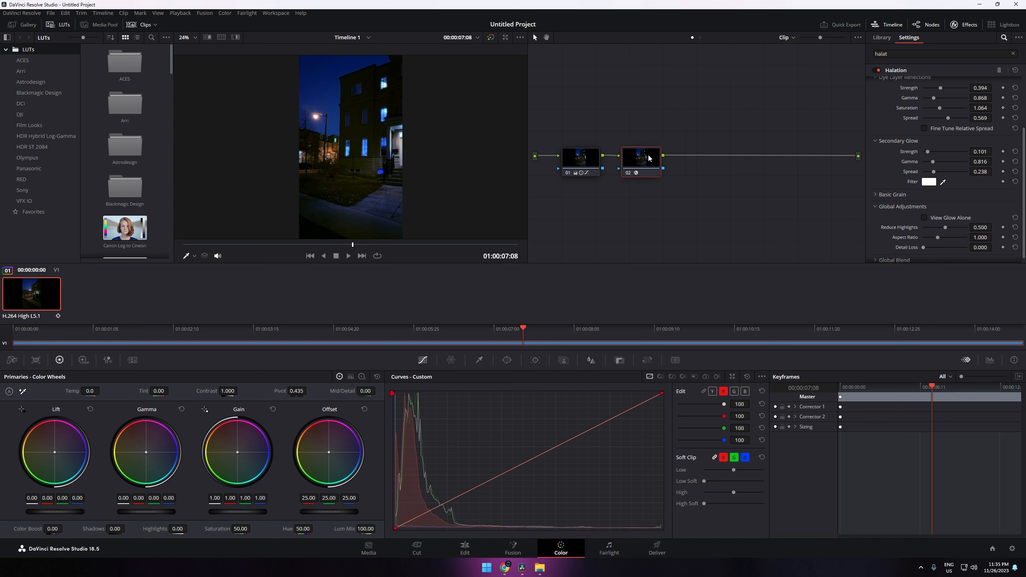
{"action": "right_click", "coordinate": [648, 157]}
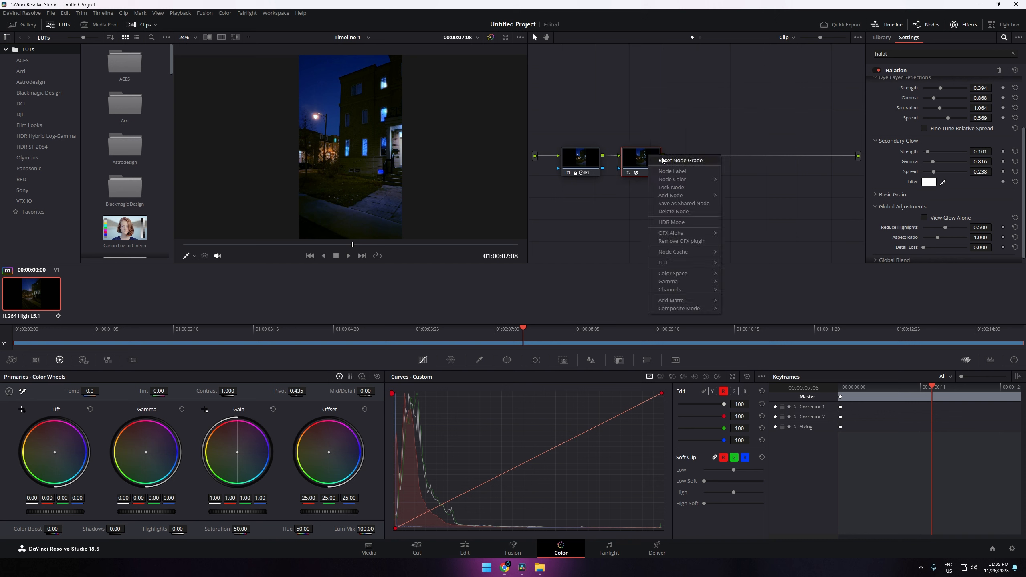
{"action": "mouse_move", "coordinate": [699, 198]}
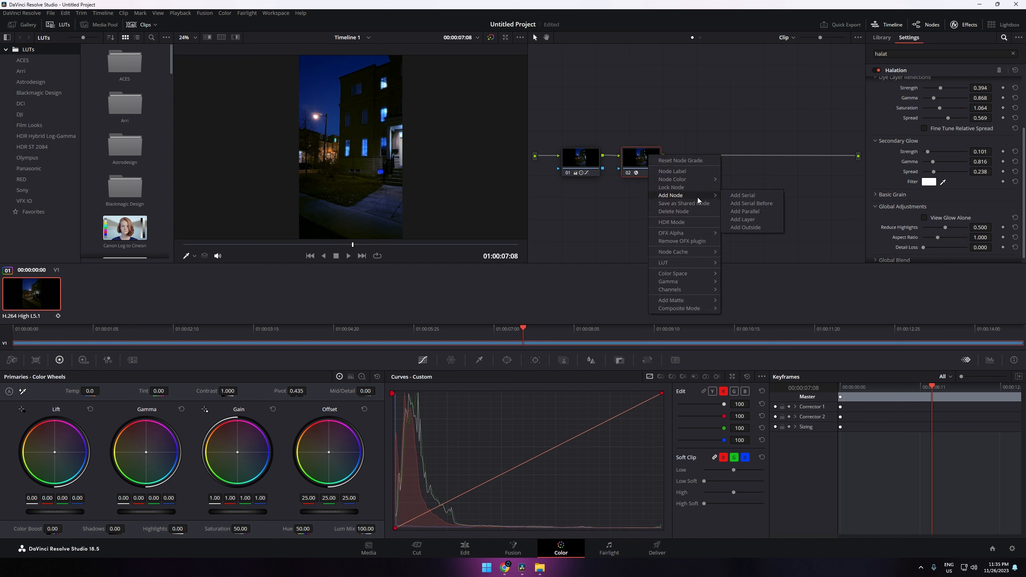
{"action": "left_click", "coordinate": [748, 196]}
- Search the effects library for "noise" and apply the Noise Reduction effect to node 03
{"action": "left_click_drag", "start_coordinate": [912, 54], "coordinate": [851, 102]}
{"action": "type", "text": "noise"}
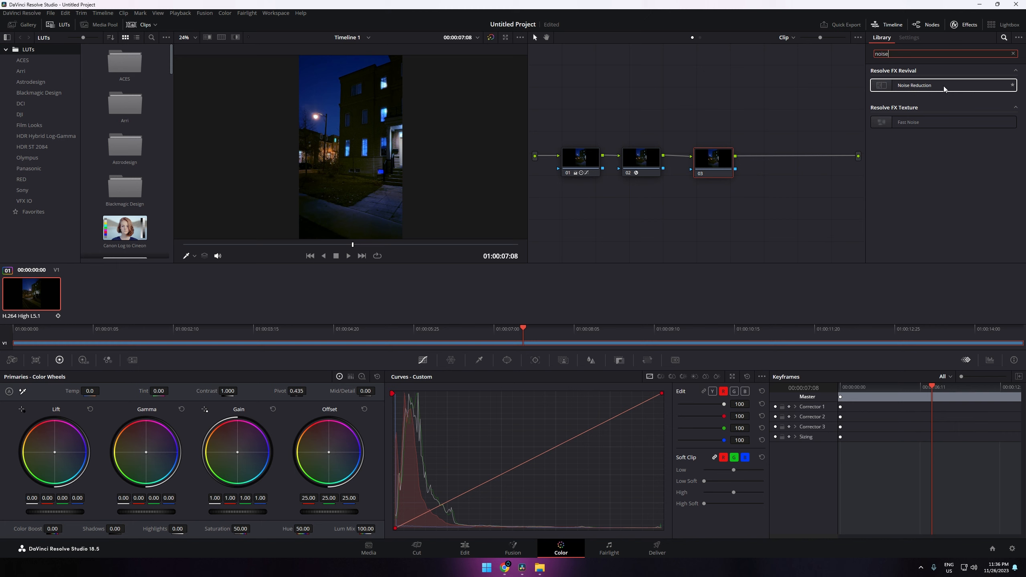
{"action": "left_click_drag", "start_coordinate": [939, 87], "coordinate": [718, 158]}
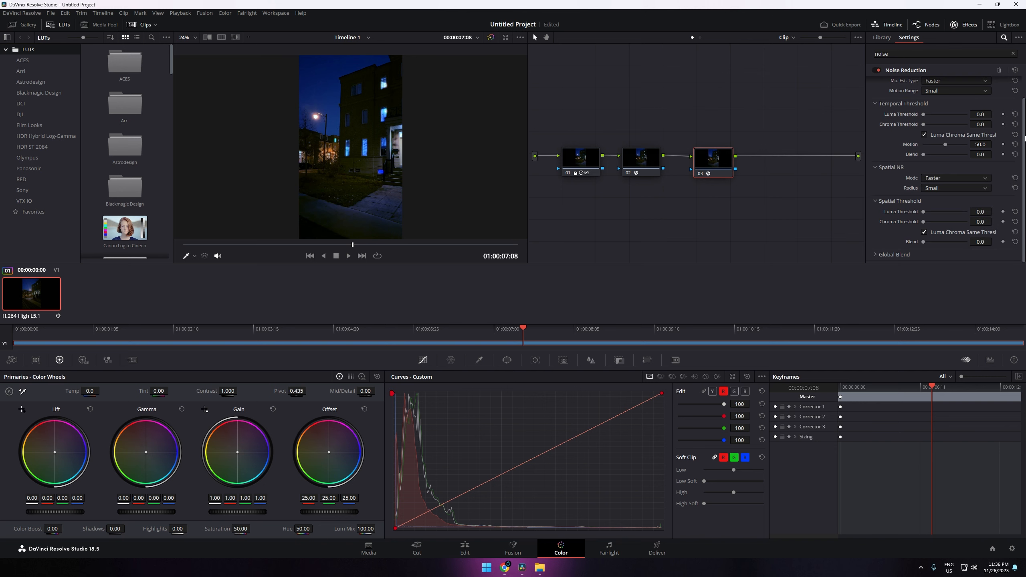
- Set temporal noise reduction to 5 frames either side, Better motion estimation, and luma and chroma thresholds of 78.0
{"action": "scroll", "coordinate": [983, 103], "scroll_direction": "up", "scroll_amount": 1}
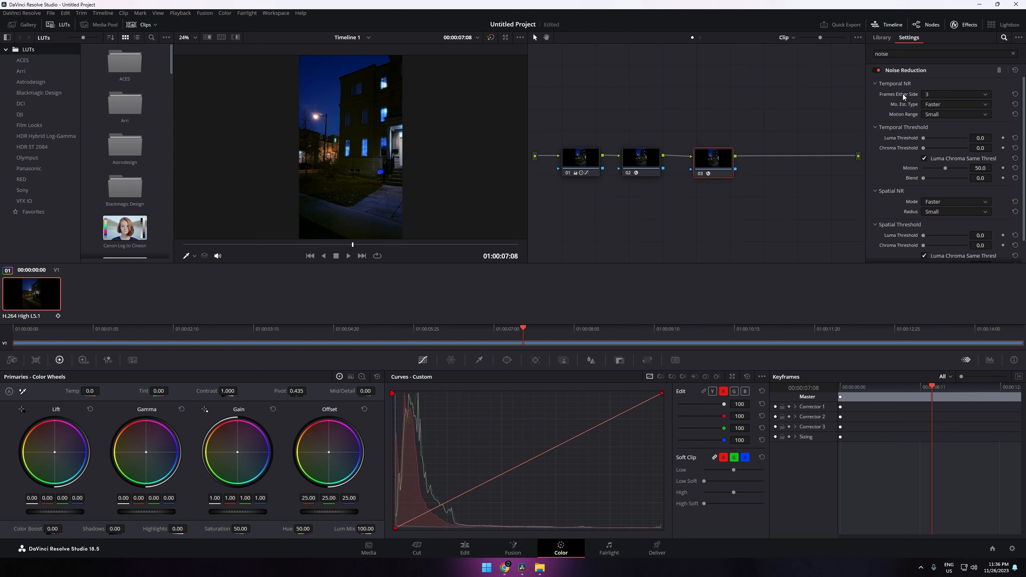
{"action": "left_click", "coordinate": [951, 96]}
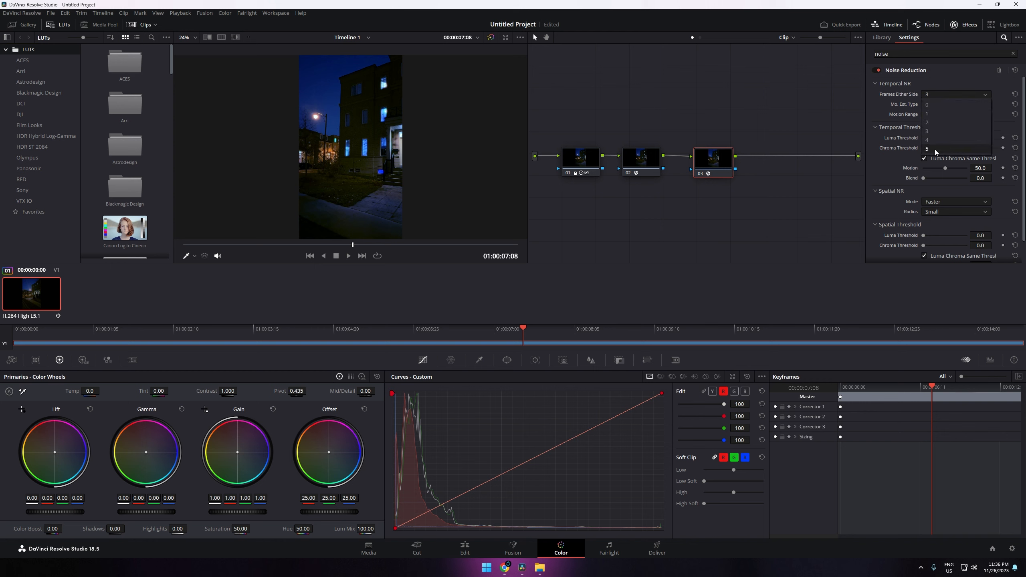
{"action": "left_click", "coordinate": [936, 149]}
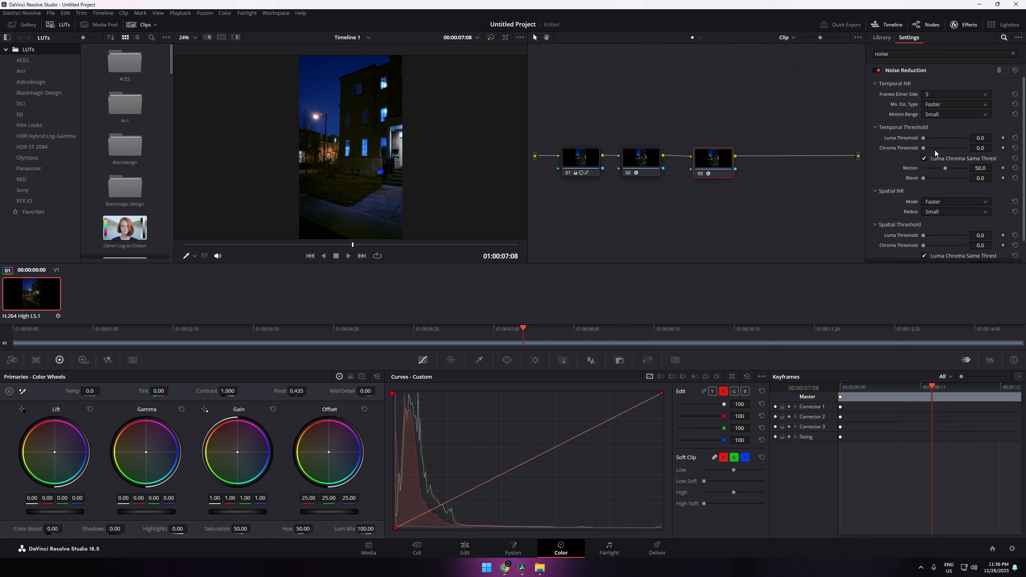
{"action": "left_click", "coordinate": [945, 108]}
{"action": "left_click", "coordinate": [947, 127]}
{"action": "left_click_drag", "start_coordinate": [926, 138], "coordinate": [958, 147]}
- Set spatial noise reduction to Better mode with luma and chroma thresholds of 77.1
{"action": "left_click", "coordinate": [961, 202]}
{"action": "left_click", "coordinate": [947, 221]}
{"action": "left_click_drag", "start_coordinate": [930, 238], "coordinate": [958, 244]}
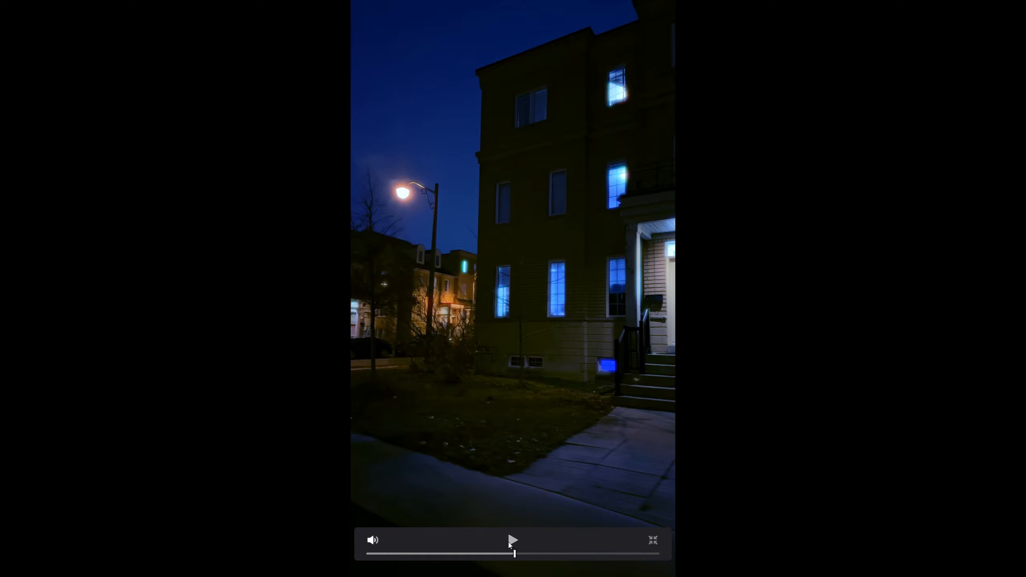
- Play back part of the noise-reduced clip in full screen, and return to the grading view
{"action": "left_click", "coordinate": [509, 542]}
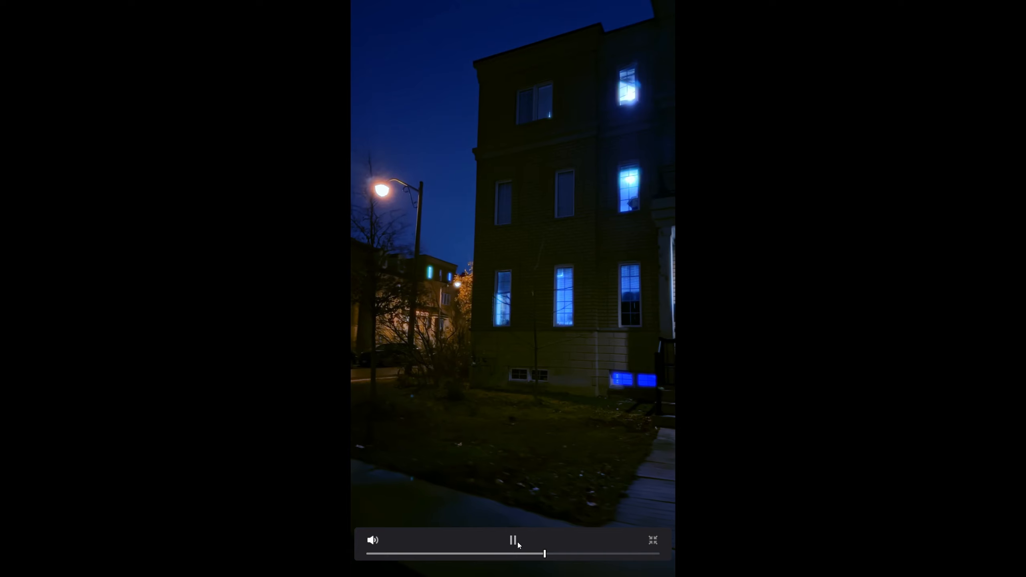
{"action": "left_click", "coordinate": [517, 542]}
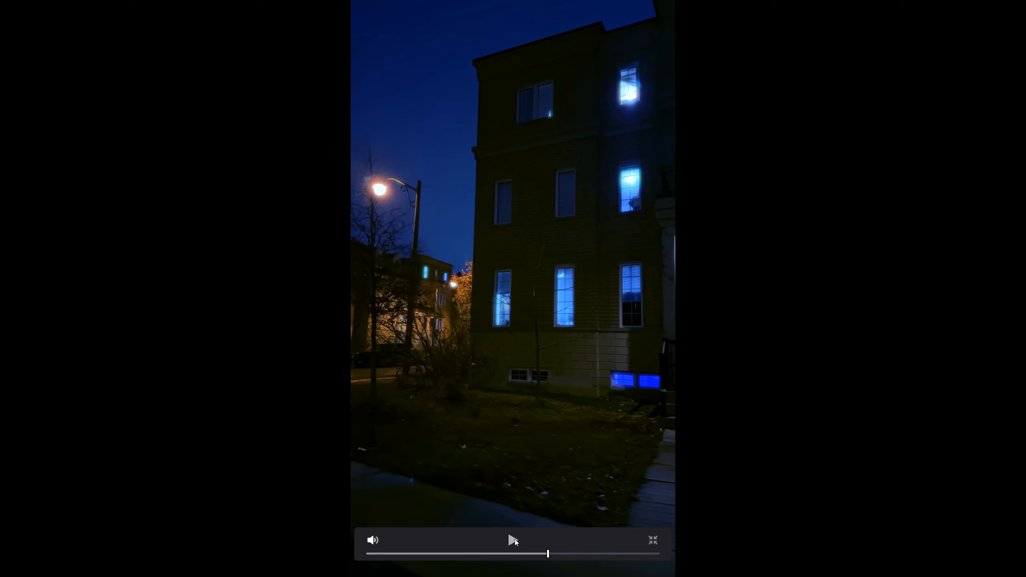
{"action": "key", "text": "Escape"}
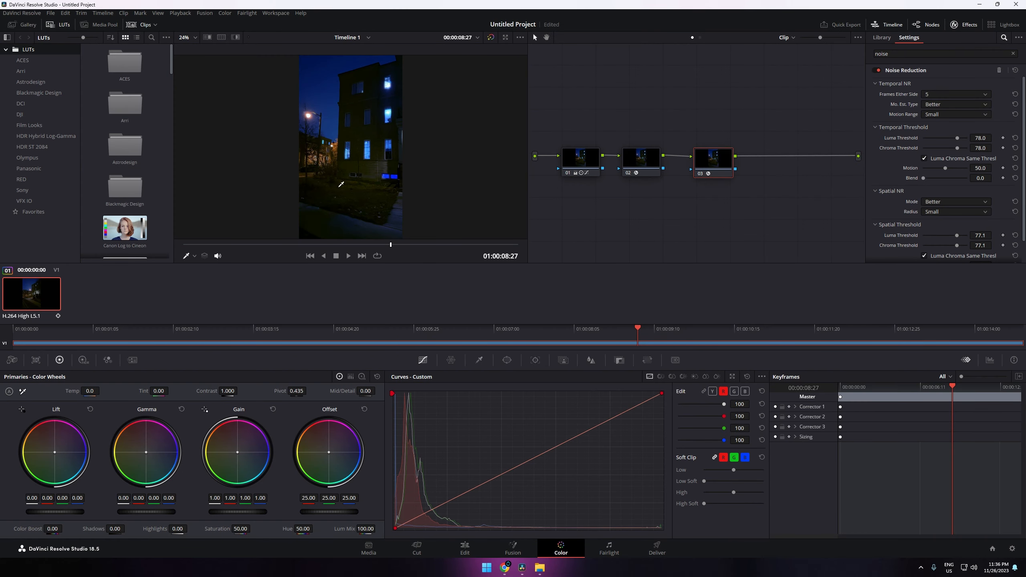
- Add a serial node after node 03 and space it out from its neighbour in the node graph
{"action": "left_click_drag", "start_coordinate": [706, 167], "coordinate": [703, 164]}
{"action": "right_click", "coordinate": [707, 163]}
{"action": "mouse_move", "coordinate": [753, 203]}
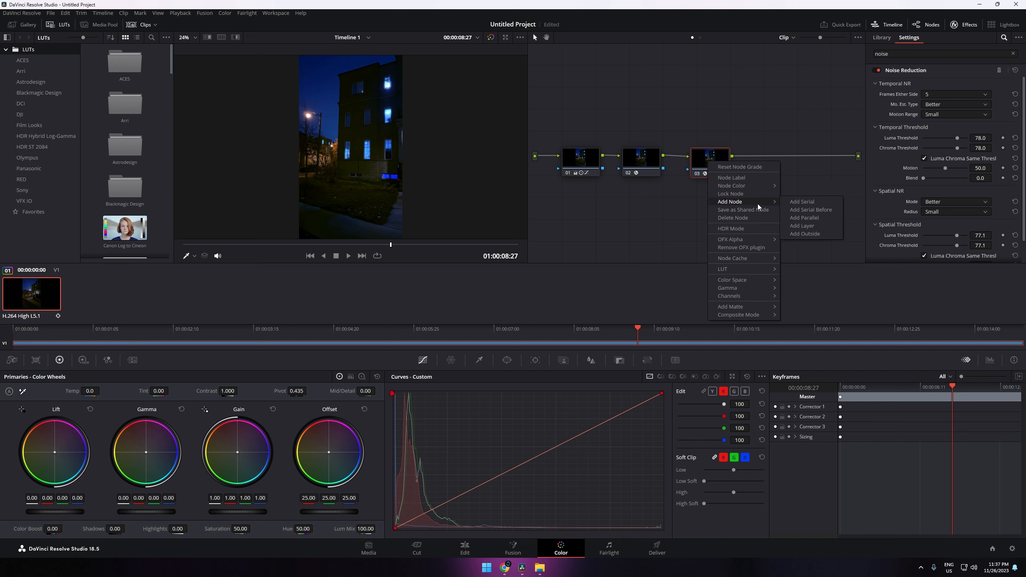
{"action": "left_click", "coordinate": [800, 202]}
{"action": "left_click_drag", "start_coordinate": [772, 158], "coordinate": [787, 158]}
- Search the effects library for "vign" and apply the Vignette effect to node 04
{"action": "left_click_drag", "start_coordinate": [933, 53], "coordinate": [785, 47]}
{"action": "type", "text": "vign"}
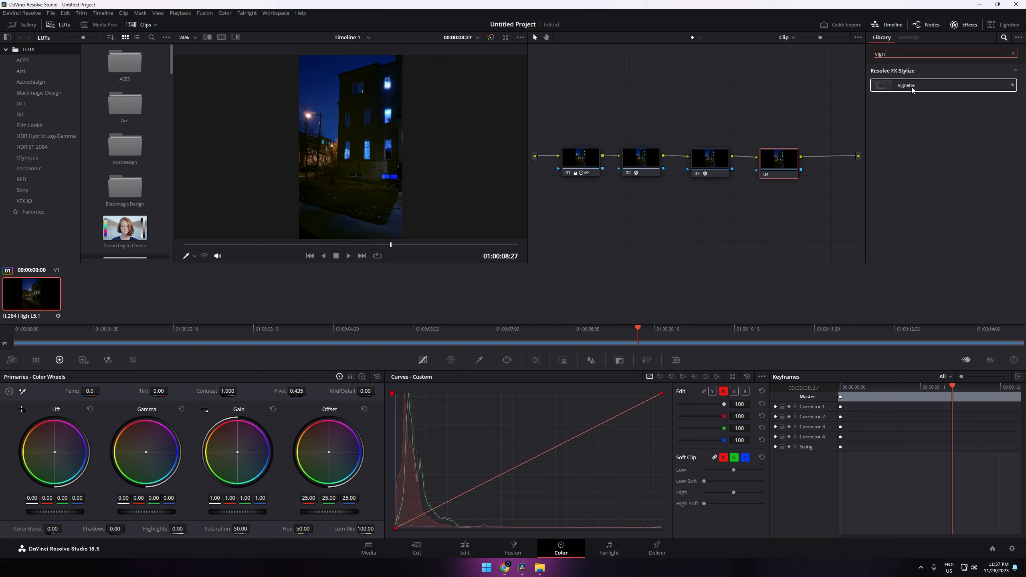
{"action": "left_click_drag", "start_coordinate": [905, 85], "coordinate": [779, 162]}
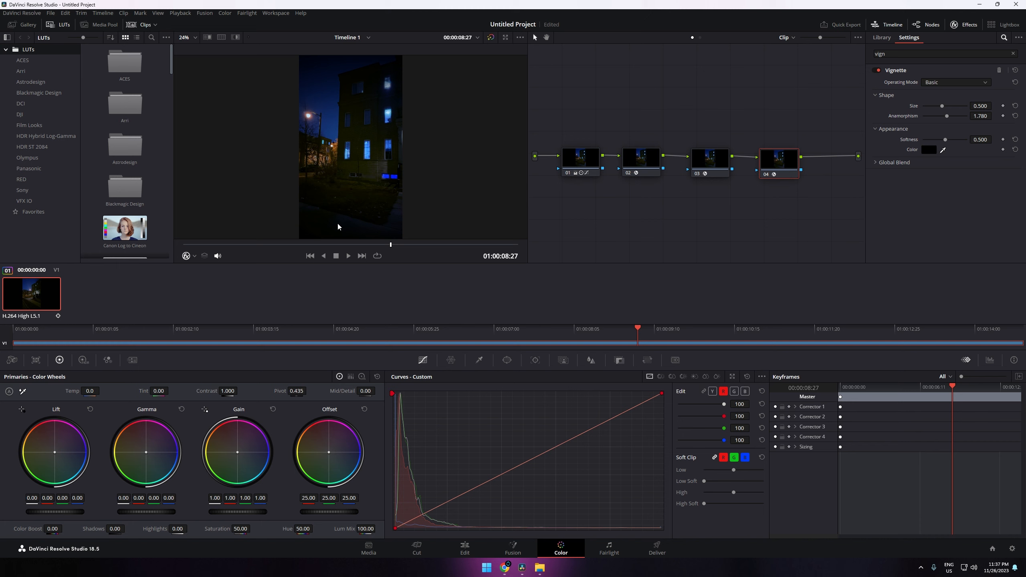
- Set the Vignette to Advanced mode, centred on the street lamp at X 0.089, Y 0.664, with size 0.808, anamorphism 1.824 and softness 0.780
{"action": "left_click", "coordinate": [953, 83]}
{"action": "left_click", "coordinate": [949, 100]}
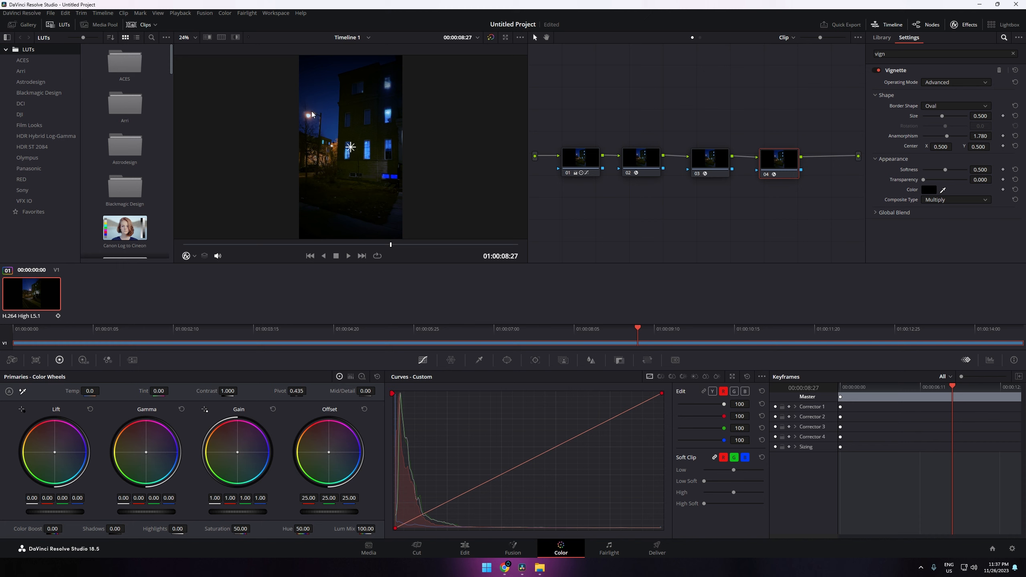
{"action": "left_click_drag", "start_coordinate": [351, 150], "coordinate": [309, 120]}
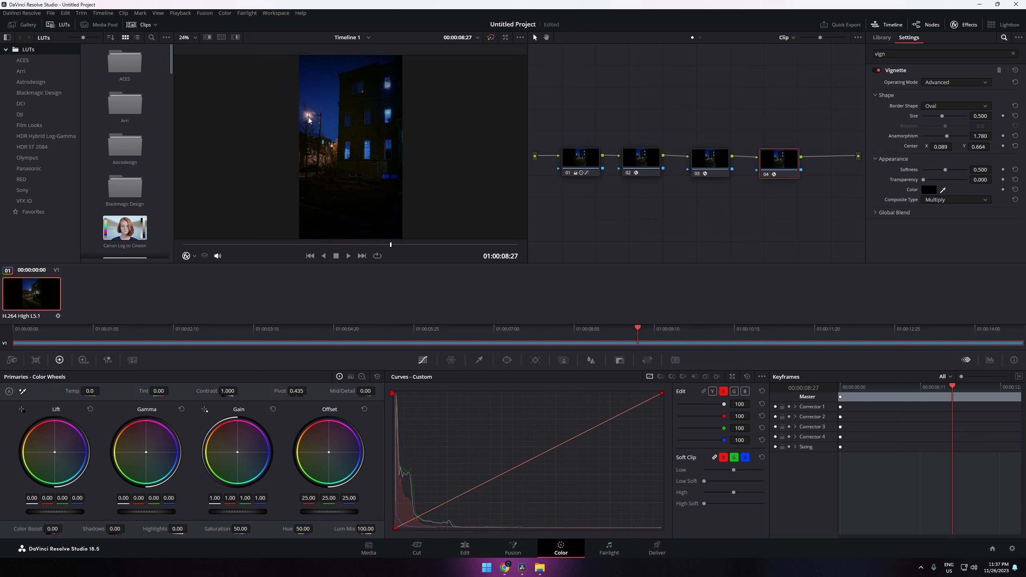
{"action": "mouse_move", "coordinate": [941, 116]}
{"action": "left_mouse_down"}
{"action": "mouse_move", "coordinate": [977, 118]}
{"action": "mouse_move", "coordinate": [929, 134]}
{"action": "mouse_move", "coordinate": [947, 135]}
{"action": "left_mouse_up"}
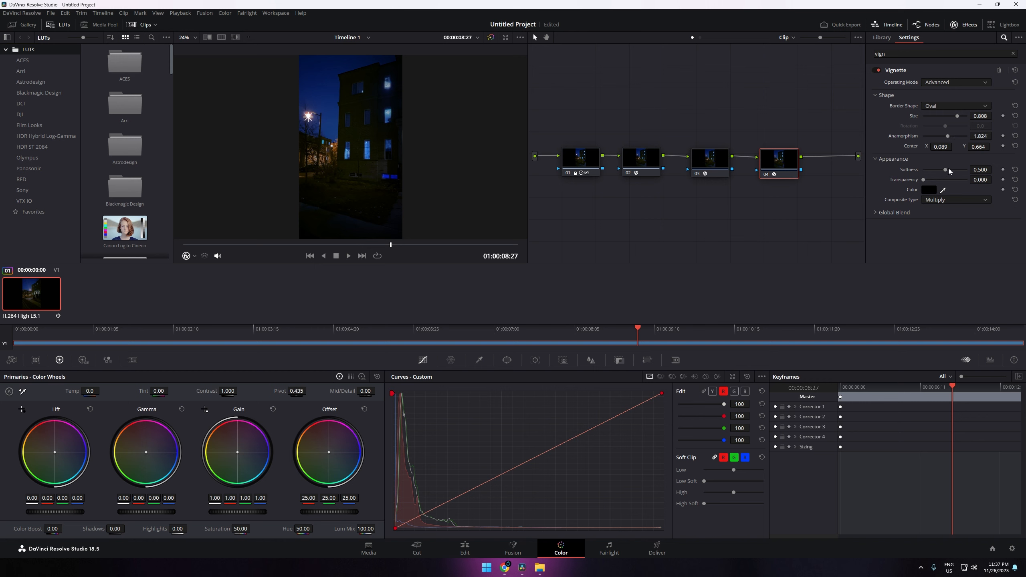
{"action": "left_click_drag", "start_coordinate": [949, 168], "coordinate": [957, 169]}
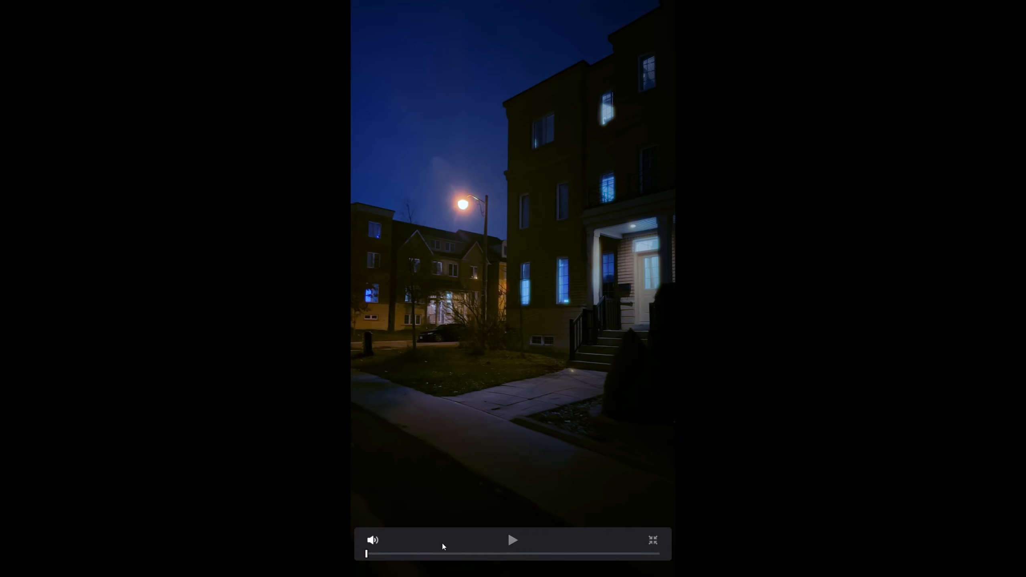
- Play the clip from the start in full screen to check the vignette, and return to the grading view
{"action": "left_click", "coordinate": [514, 540]}
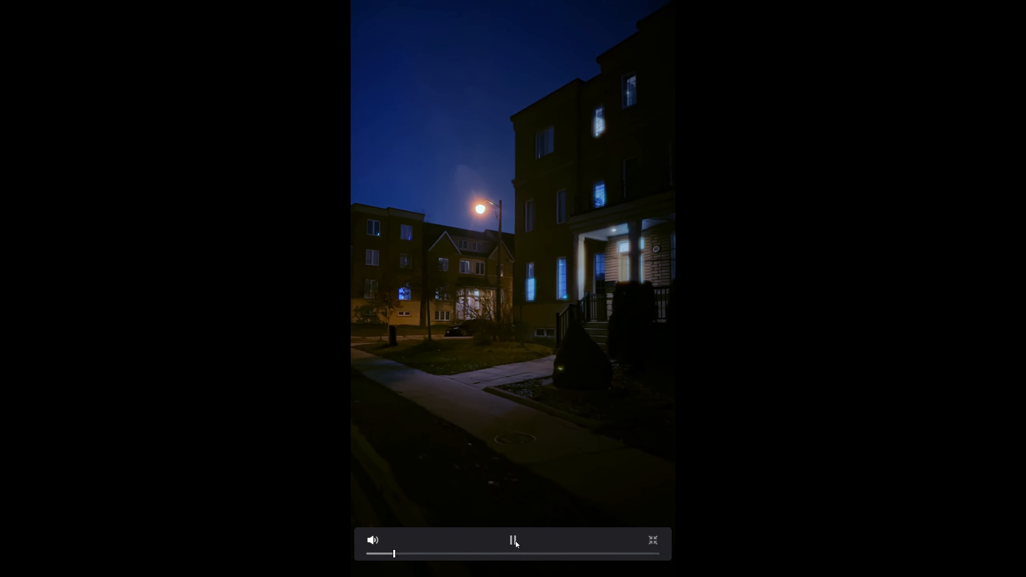
{"action": "left_click", "coordinate": [515, 542]}
{"action": "key", "text": "Escape"}
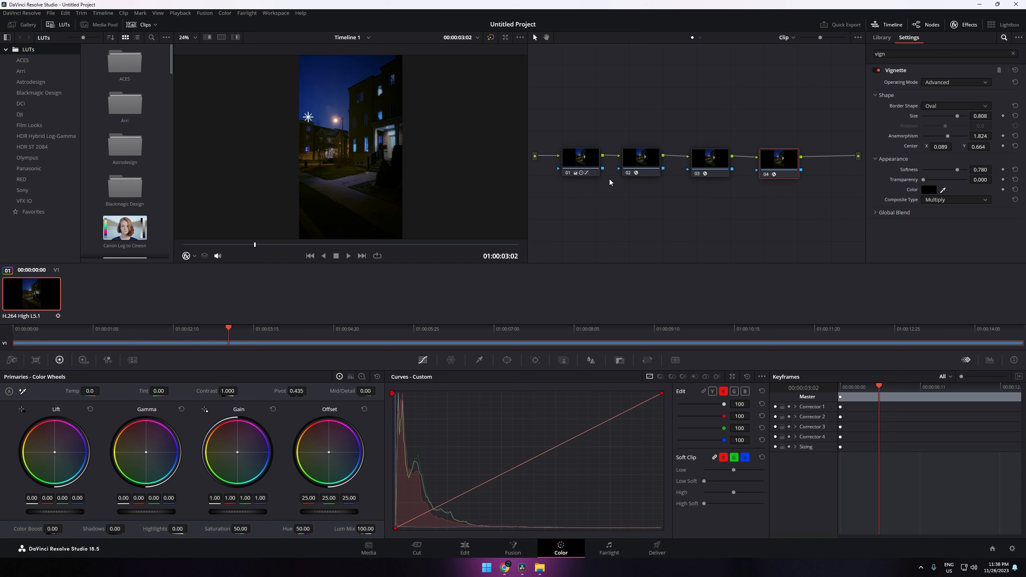
- On node 01, set highlights to -41.00, shadows to -43.50, color boost to -1.00, contrast to 1.112 and temperature to -740, and preview the result
{"action": "left_click", "coordinate": [581, 161]}
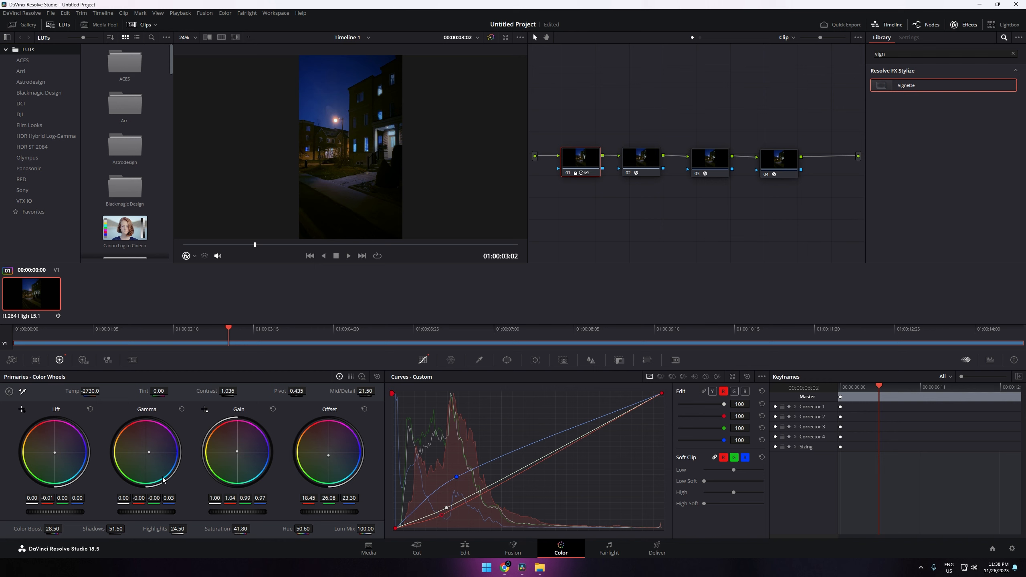
{"action": "left_click_drag", "start_coordinate": [174, 533], "coordinate": [151, 528]}
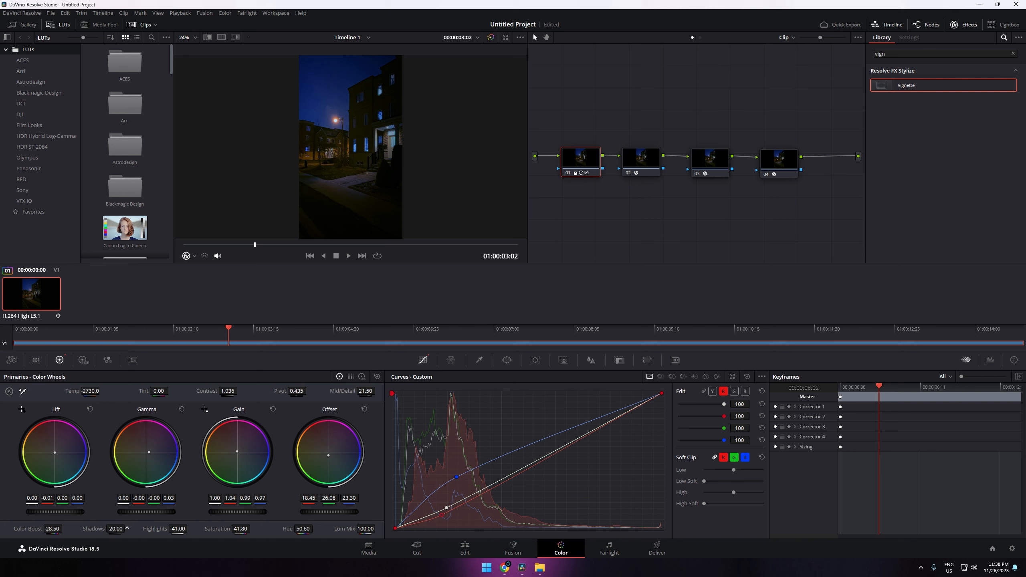
{"action": "left_click_drag", "start_coordinate": [126, 527], "coordinate": [121, 529]}
{"action": "left_click_drag", "start_coordinate": [49, 528], "coordinate": [42, 528]}
{"action": "left_click_drag", "start_coordinate": [227, 391], "coordinate": [227, 391]}
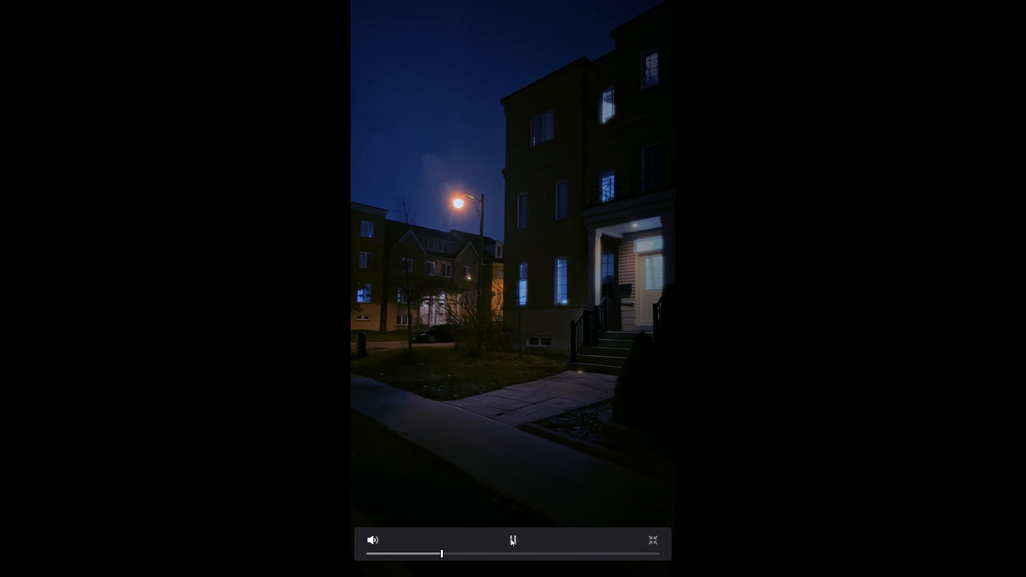
{"action": "left_click", "coordinate": [511, 540]}
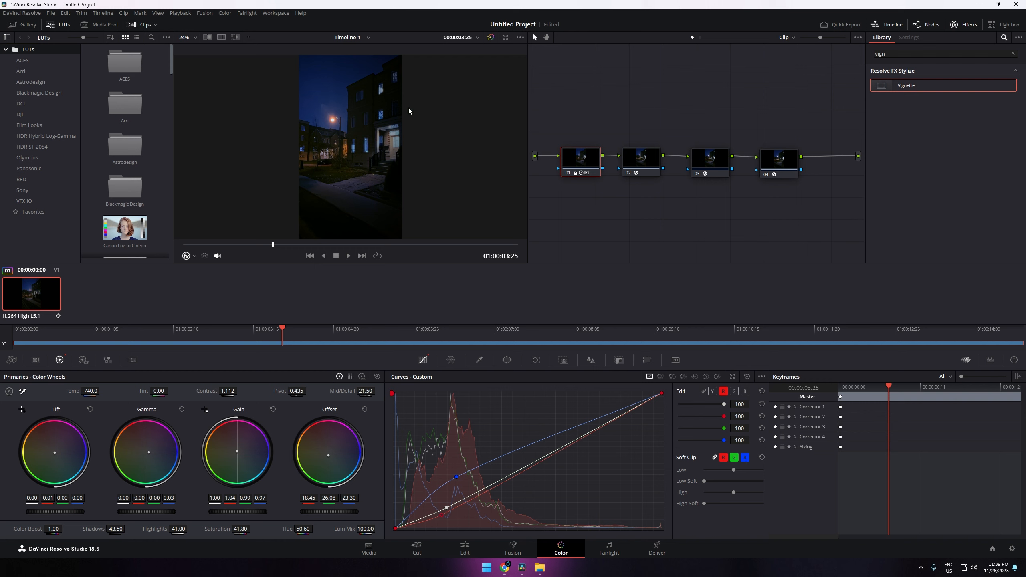
- Open the Deliver page and set the export's file name to Sample and its location to X:\Videos\Instagram
{"action": "left_click", "coordinate": [658, 550]}
{"action": "left_click", "coordinate": [73, 93]}
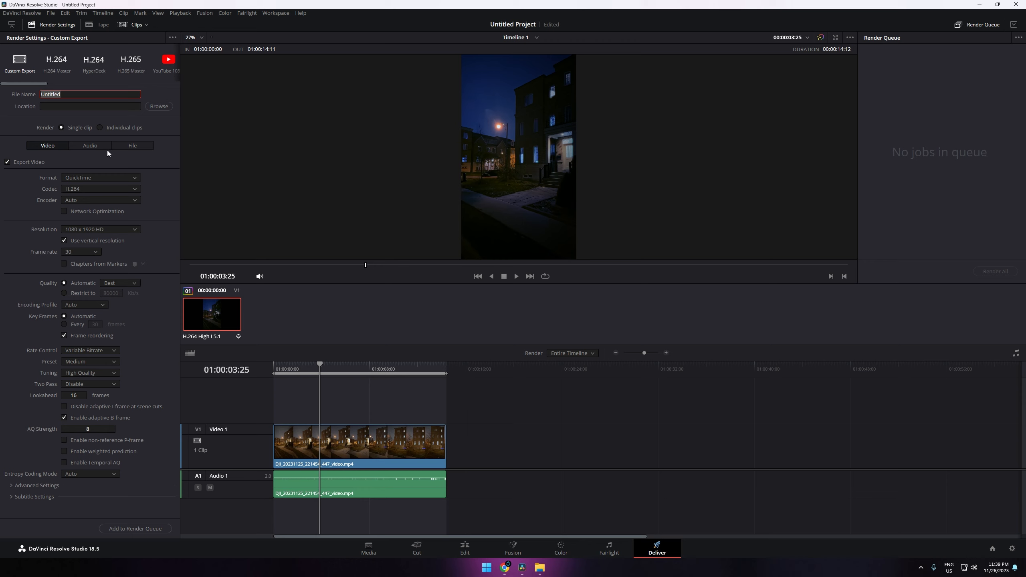
{"action": "type", "text": "Sample"}
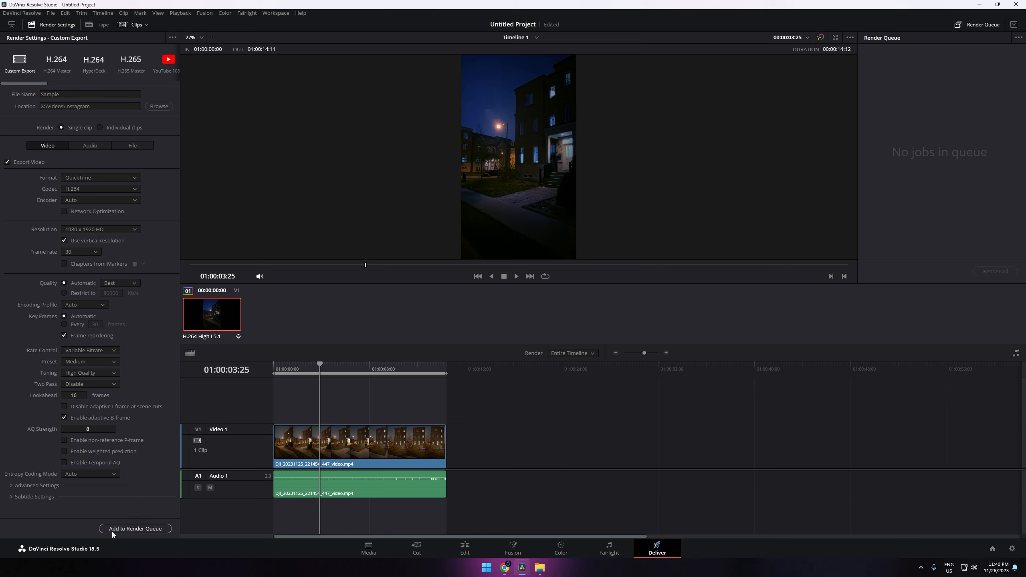
- Add the Sample export to the render queue and render all queued jobs
{"action": "left_click", "coordinate": [141, 529]}
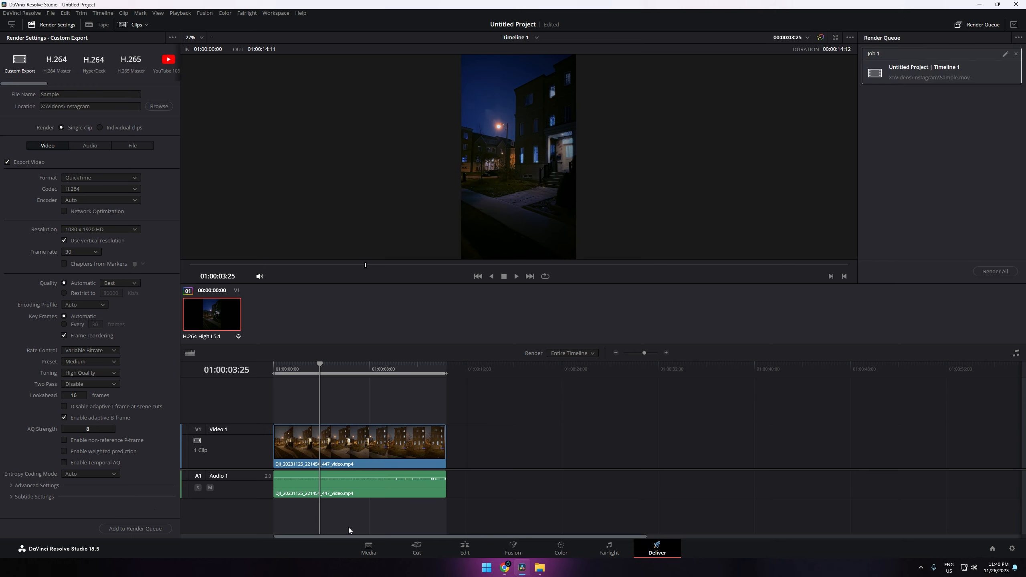
{"action": "left_click", "coordinate": [996, 272]}
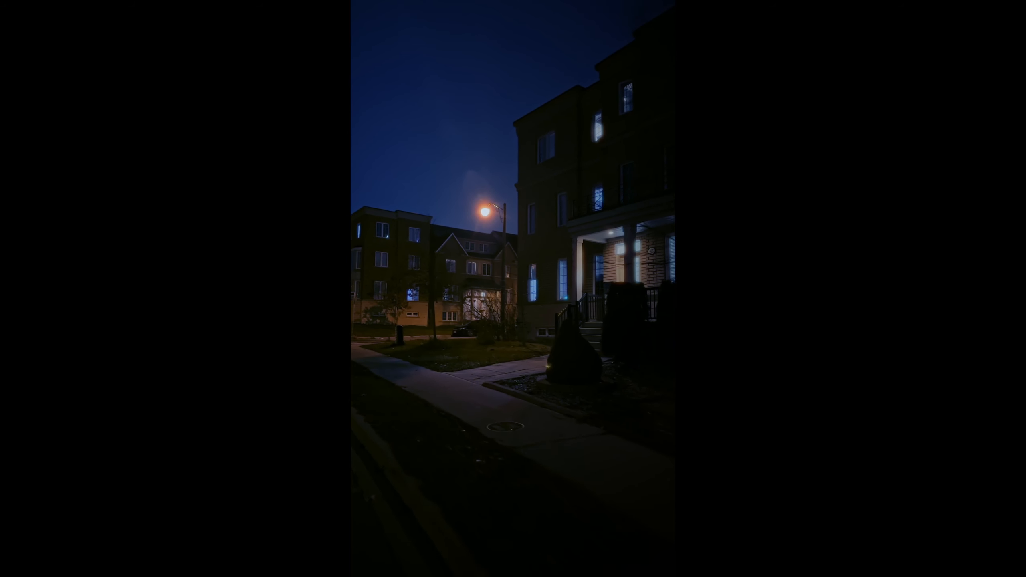